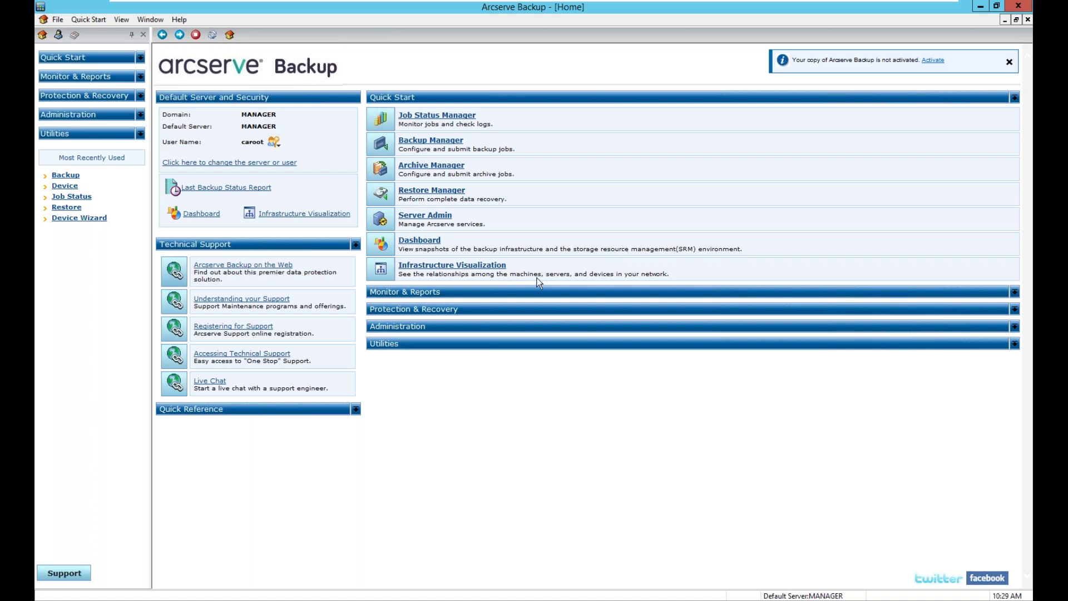
- Show the Backup Manager's sources and expand Arcserve UDP Recovery Point Servers down to the contents of the MANAGER server
left_click(429, 140)
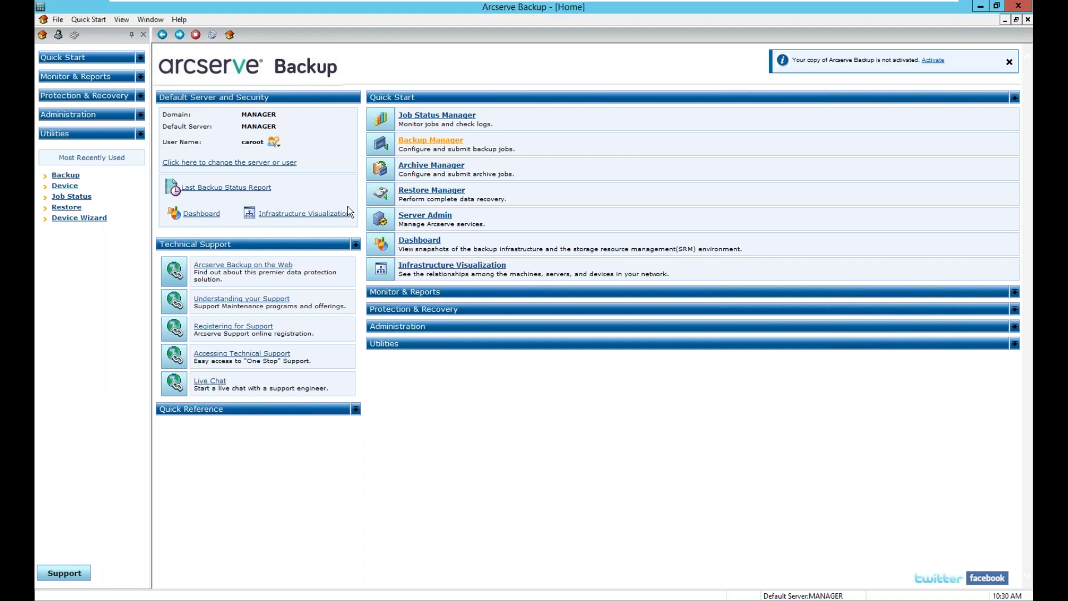
left_click(207, 72)
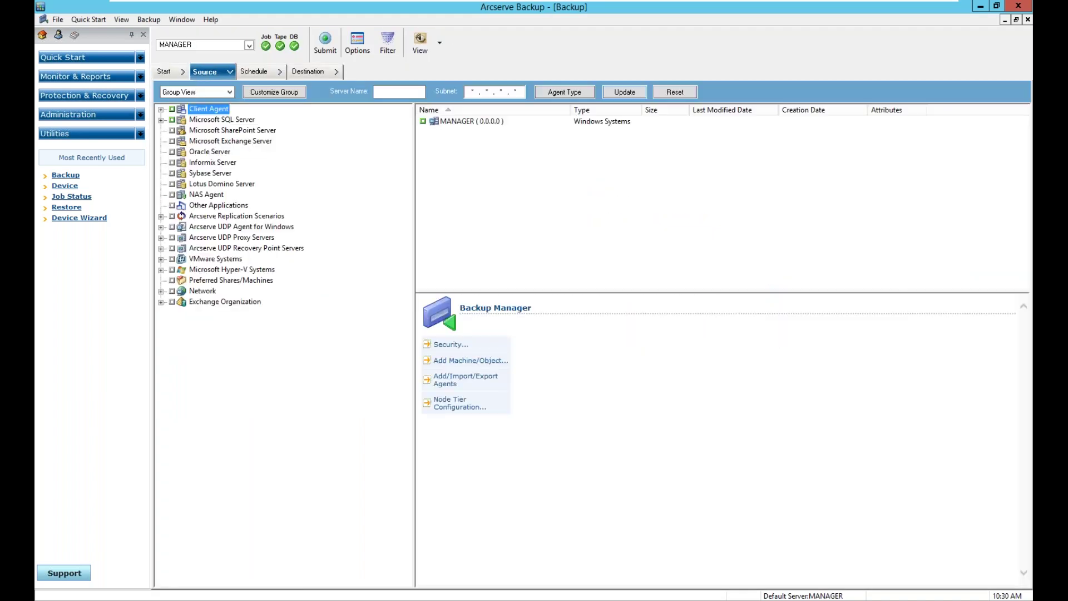
left_click(217, 248)
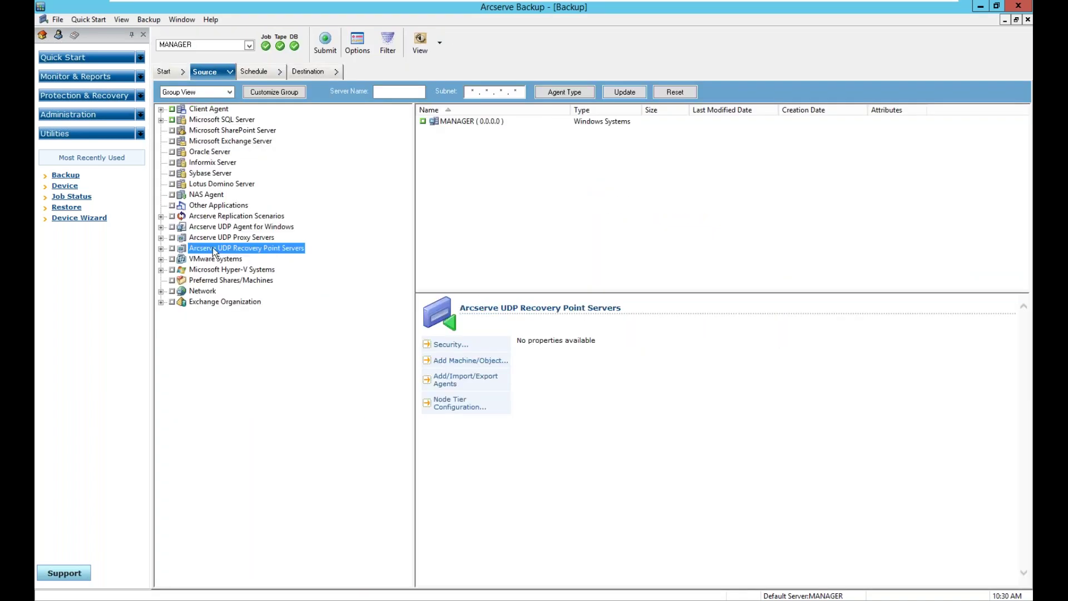
left_click(162, 249)
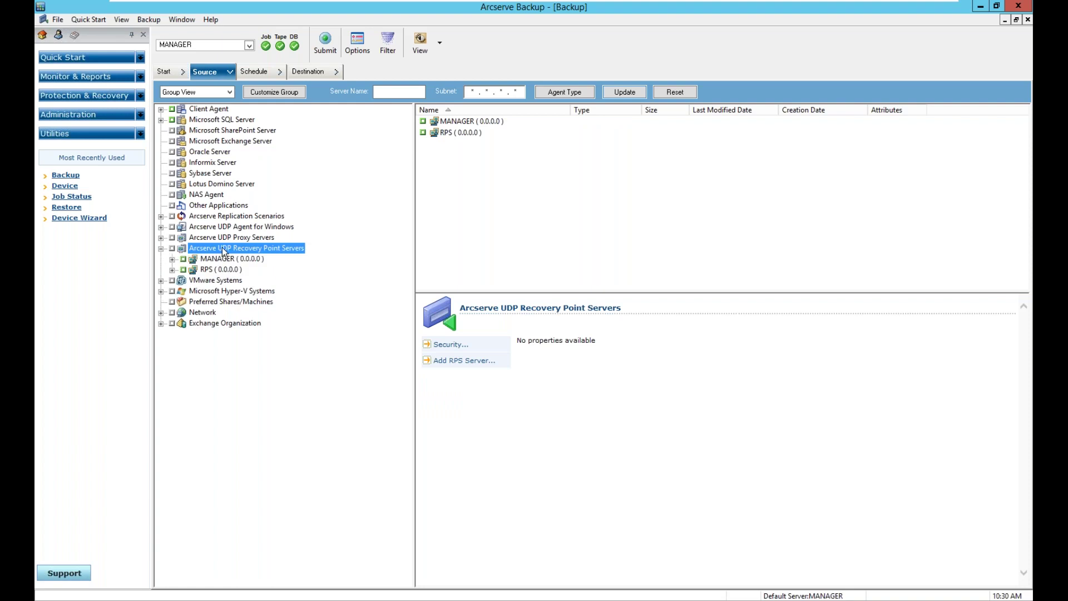
left_click(172, 259)
- Examine the form for adding an RPS server without saving it, and view the properties of the NODEDUPE data store
right_click(217, 249)
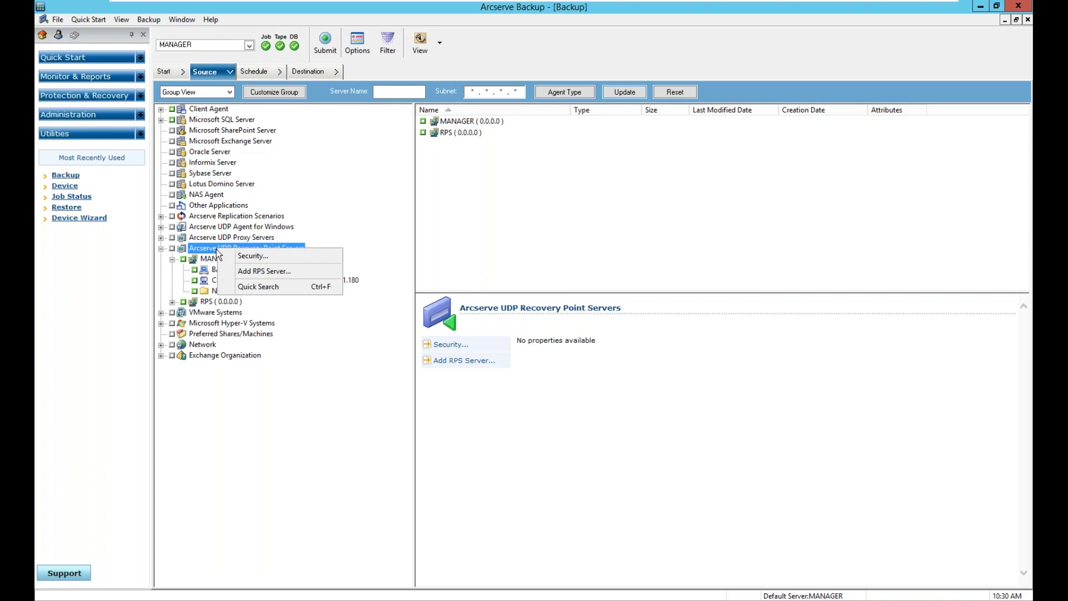
left_click(246, 272)
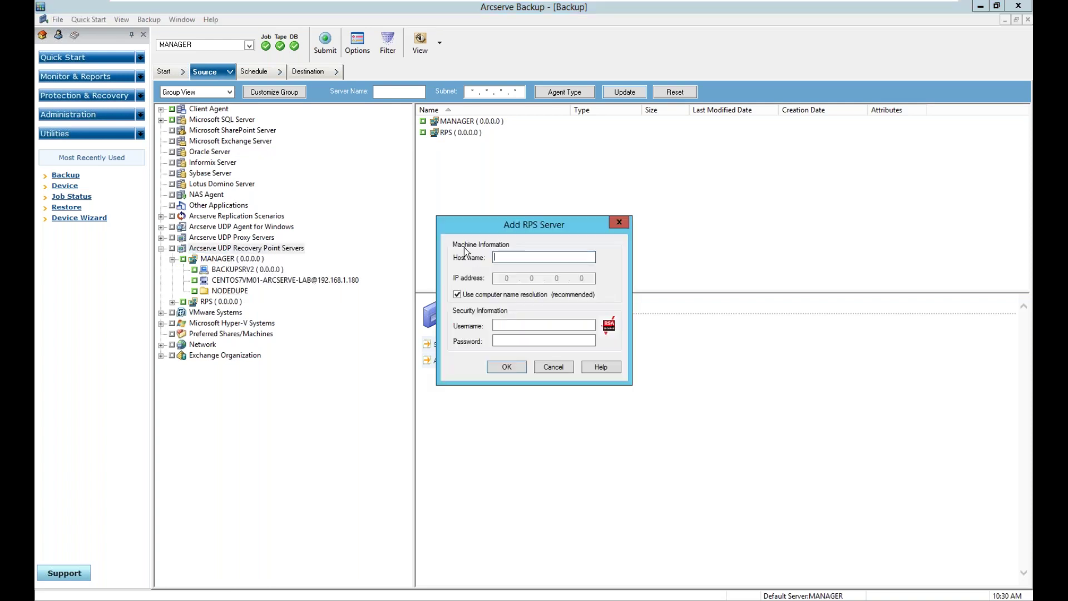
left_click(558, 366)
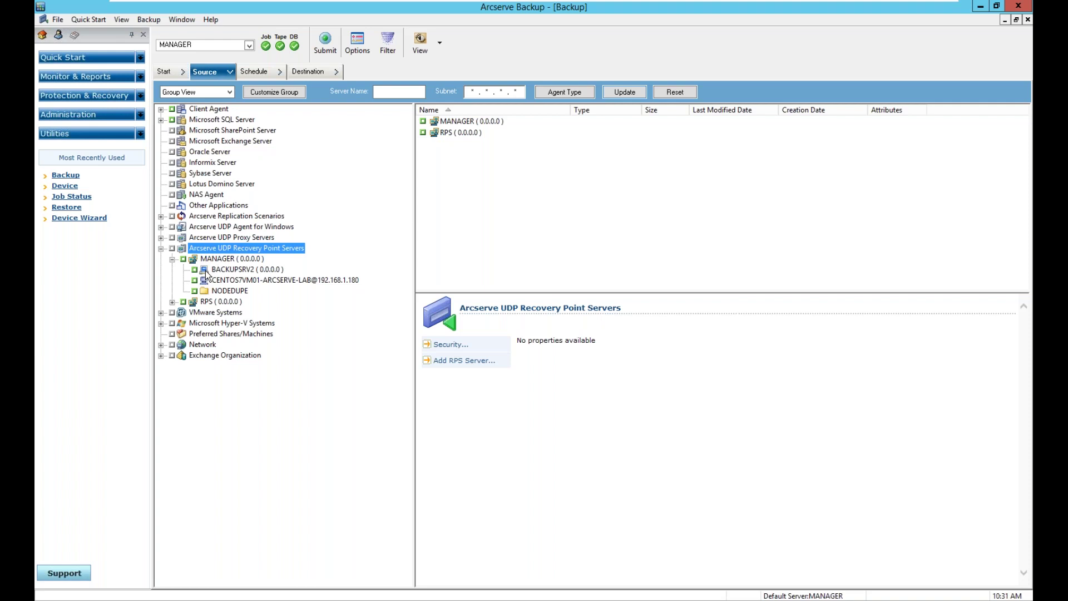
left_click(226, 291)
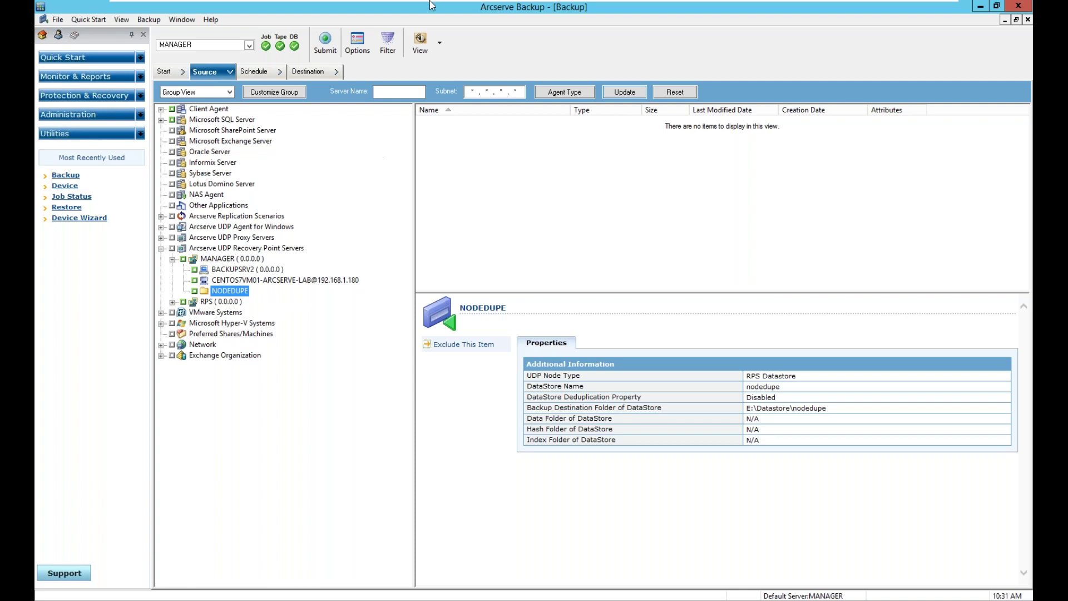
- Switch to the Arcserve UDP console and examine the Arcserve Backup Servers destinations and the form for adding a server, without saving
left_click(507, 10)
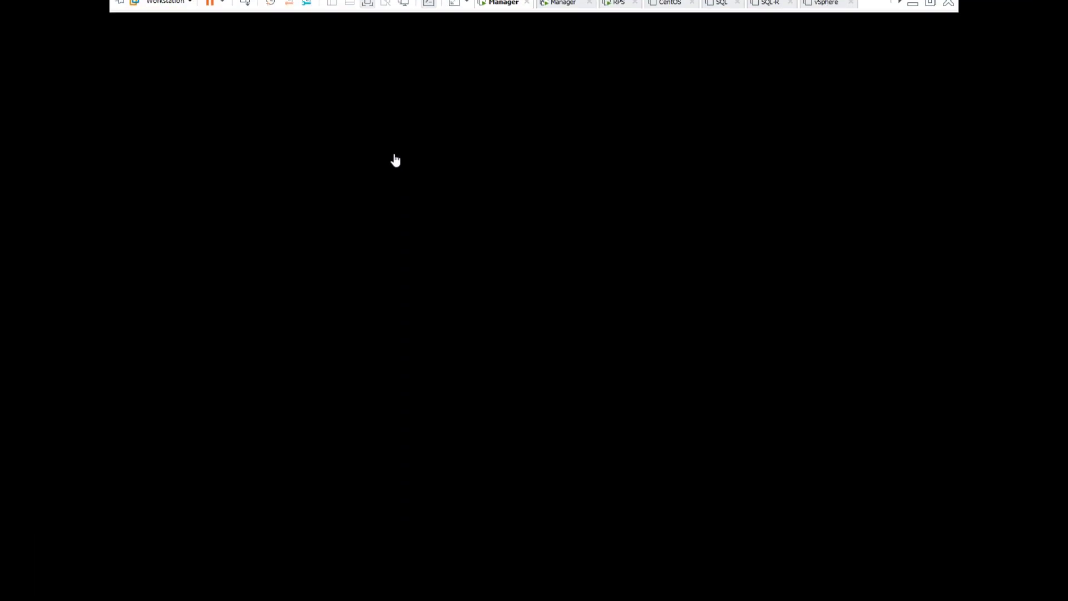
scroll(222, 212, "down", 1)
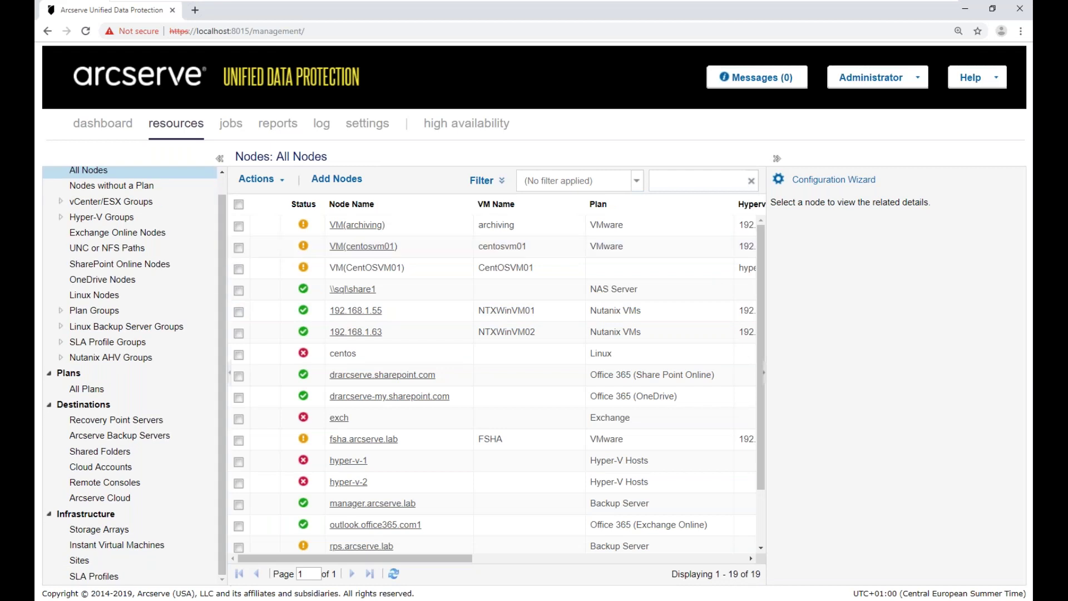
left_click(87, 441)
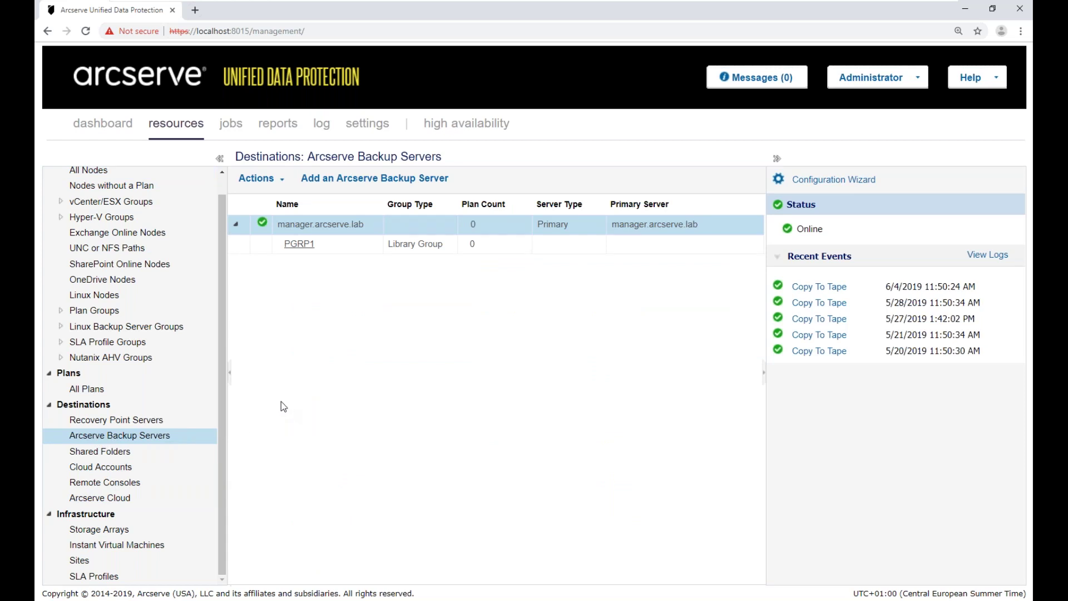
left_click(320, 179)
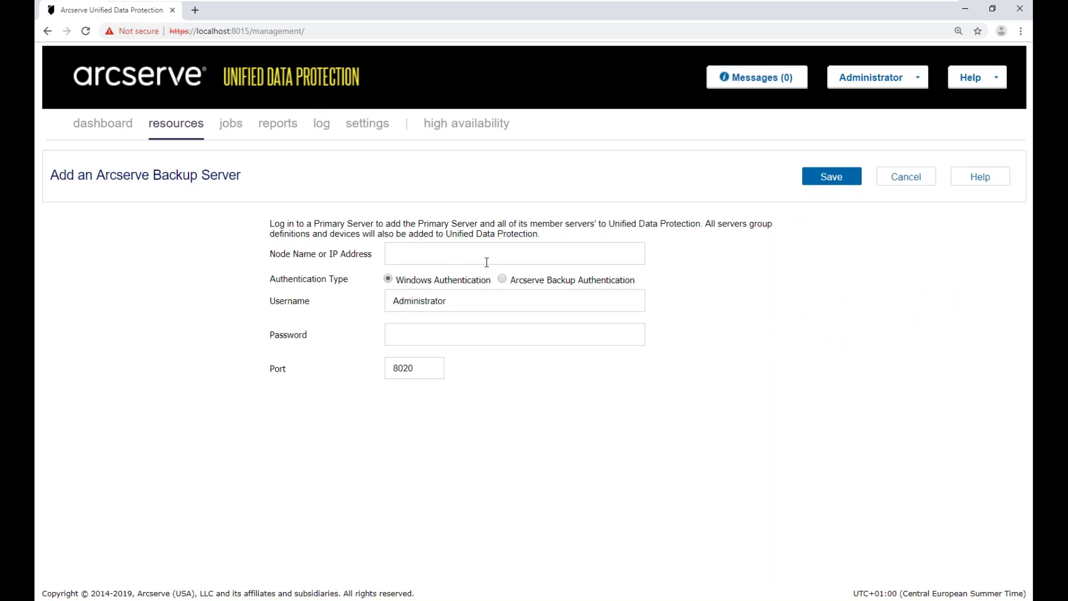
left_click(906, 177)
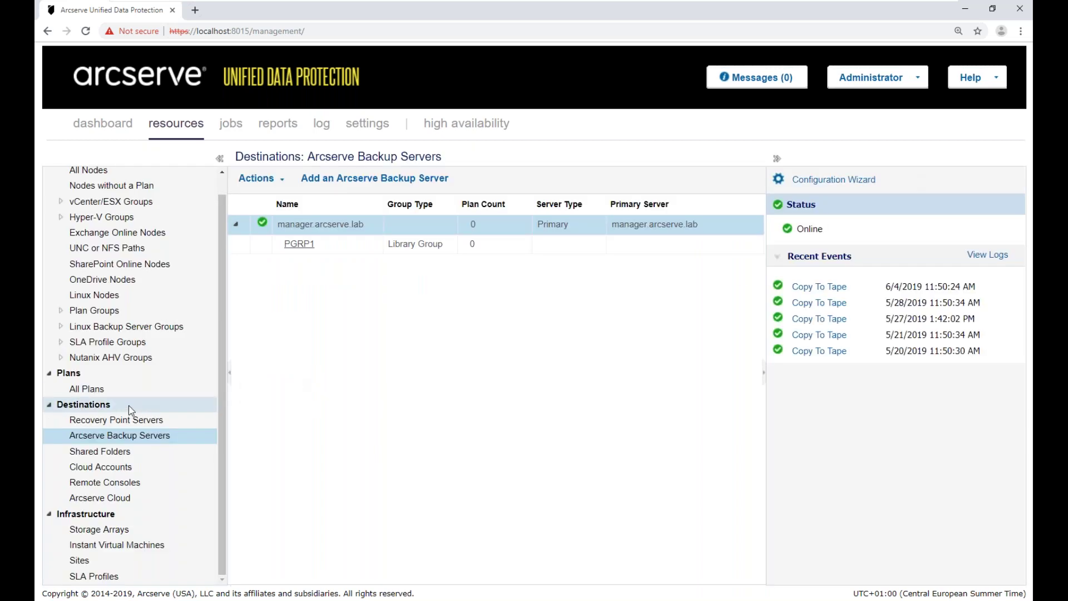
- Open the Exchange plan for modification and delete its task that replicates to a remotely-managed RPS
left_click(87, 388)
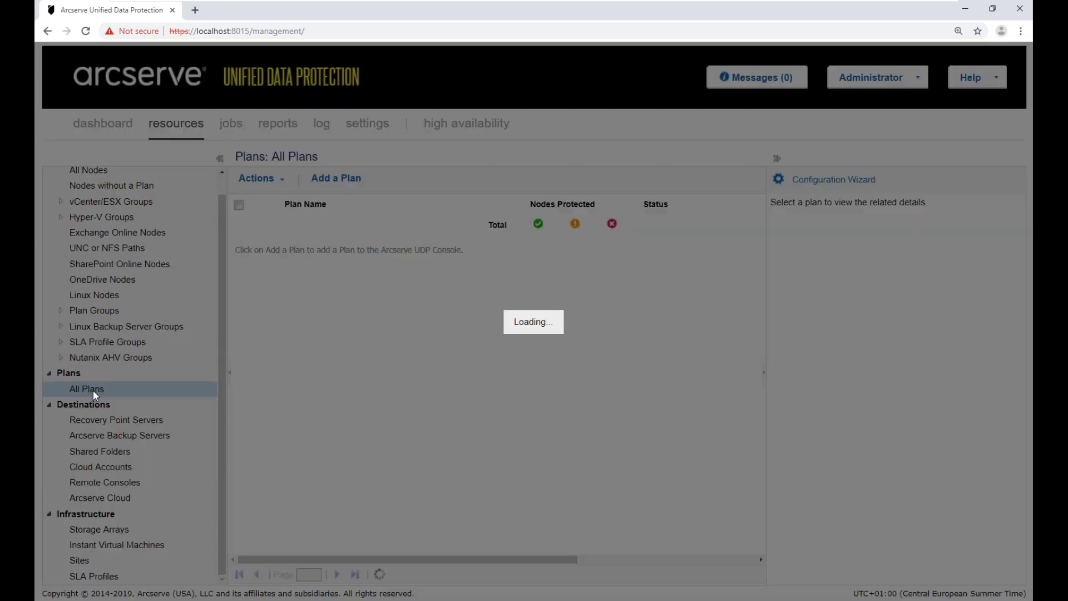
left_click(308, 271)
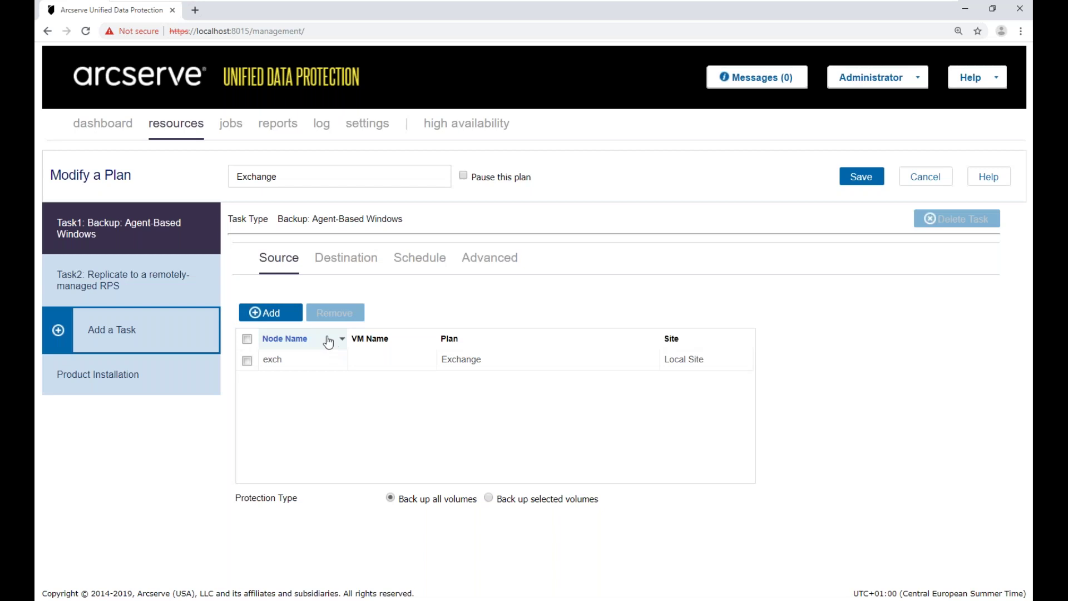
left_click(183, 278)
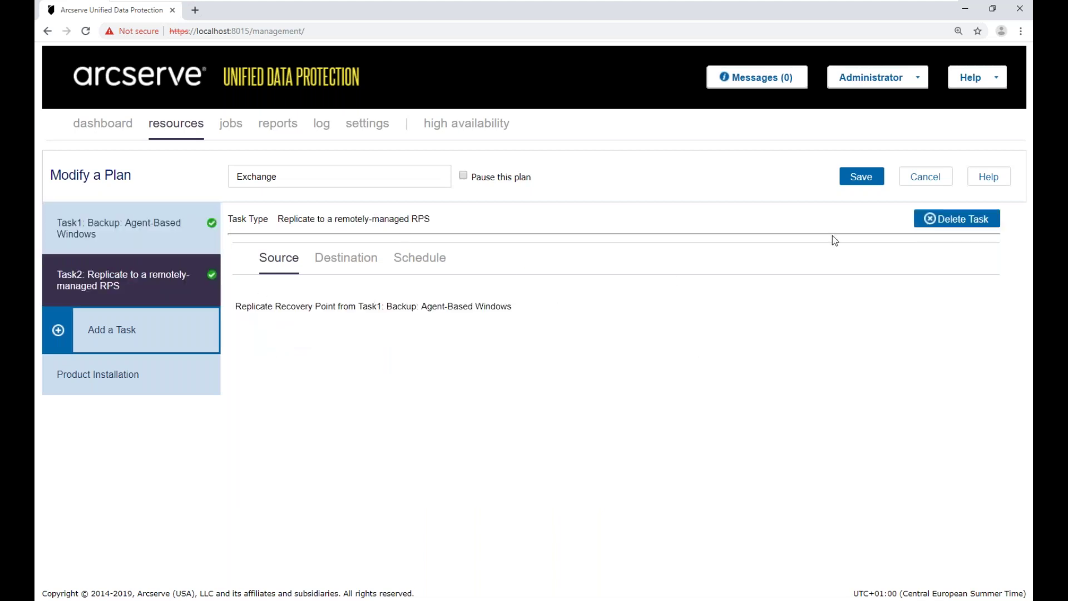
left_click(962, 219)
- Add a second task of type Copy to Tape to the Exchange plan
left_click(131, 278)
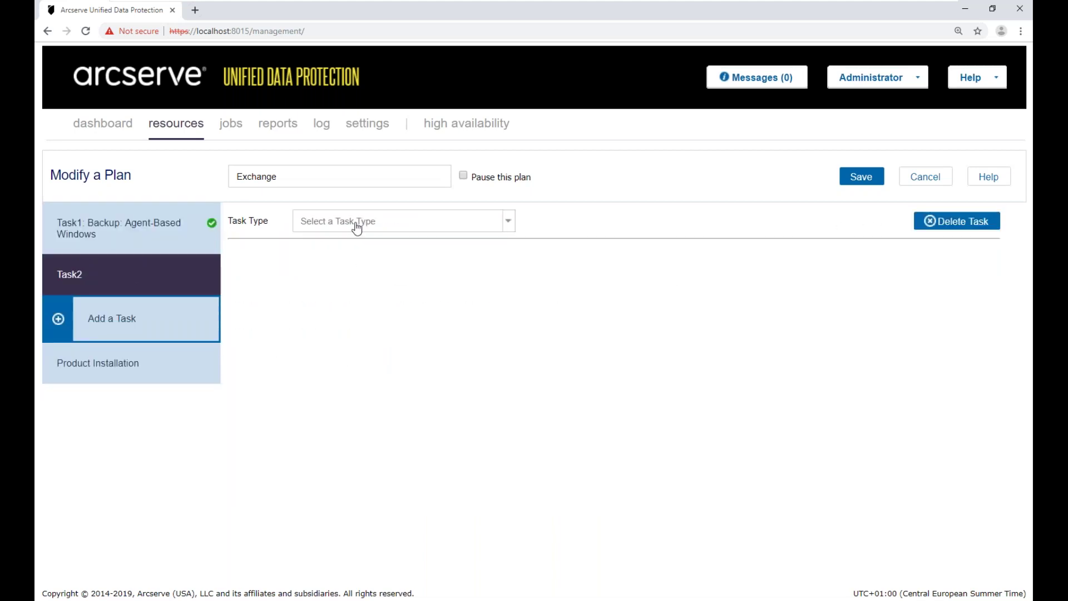
left_click(350, 221)
left_click(318, 268)
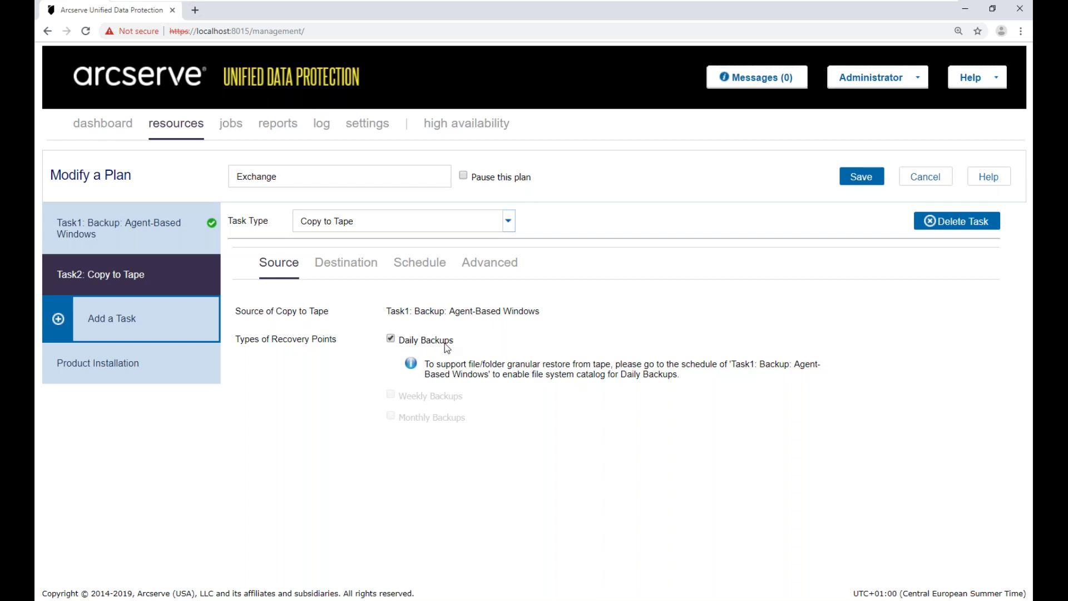
- Add a weekly incremental backup schedule on Saturday at 10:00 PM, retaining 5 backups, to Task1, the agent-based Windows backup
left_click(136, 229)
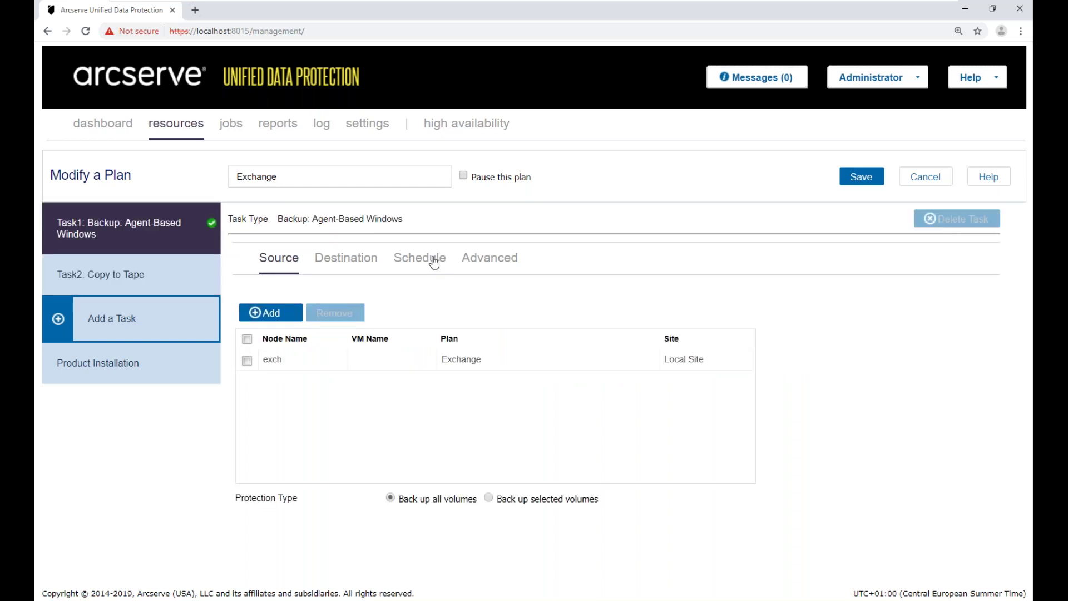
left_click(432, 261)
left_click(276, 312)
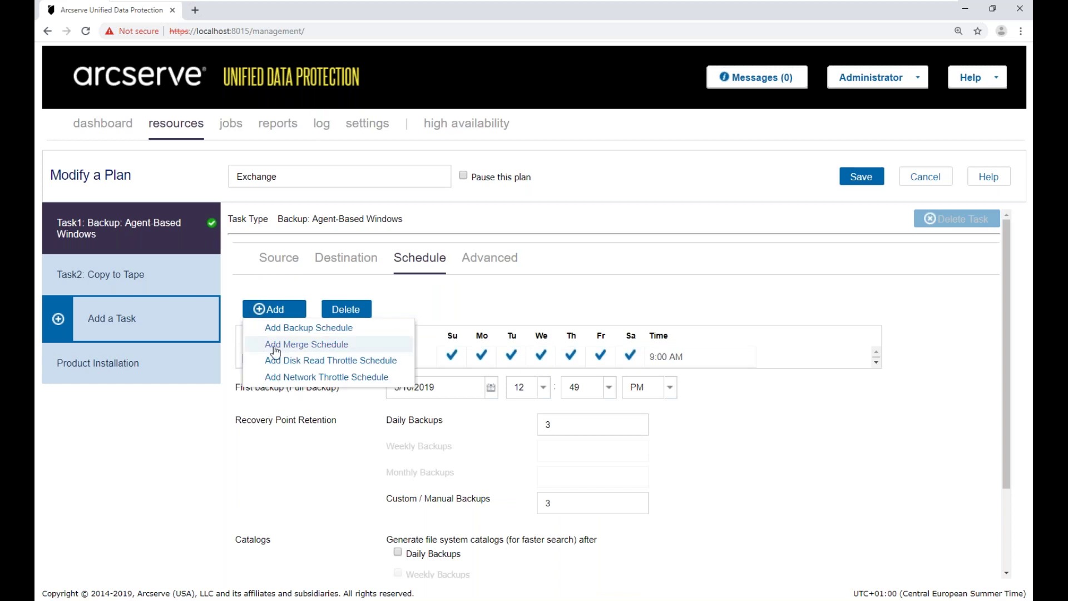
left_click(295, 328)
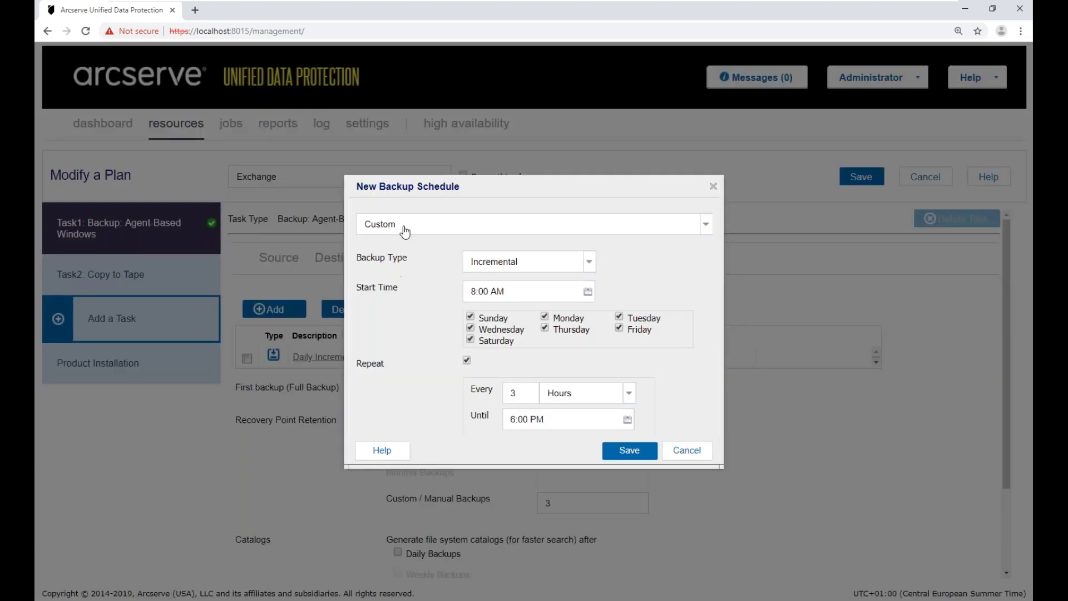
left_click(405, 229)
left_click(388, 271)
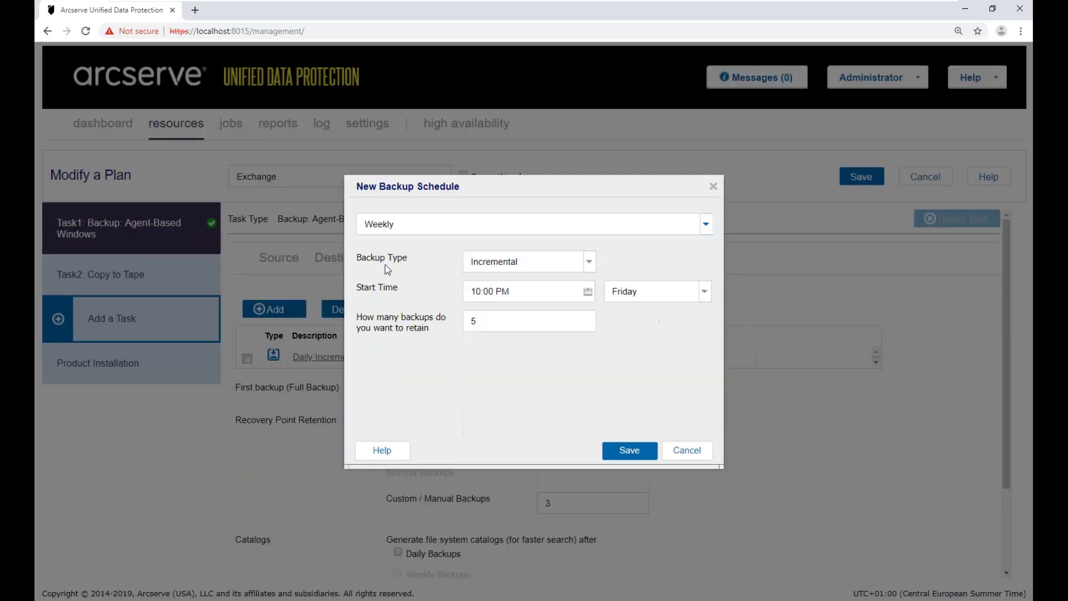
left_click(637, 295)
left_click(632, 402)
left_click(630, 450)
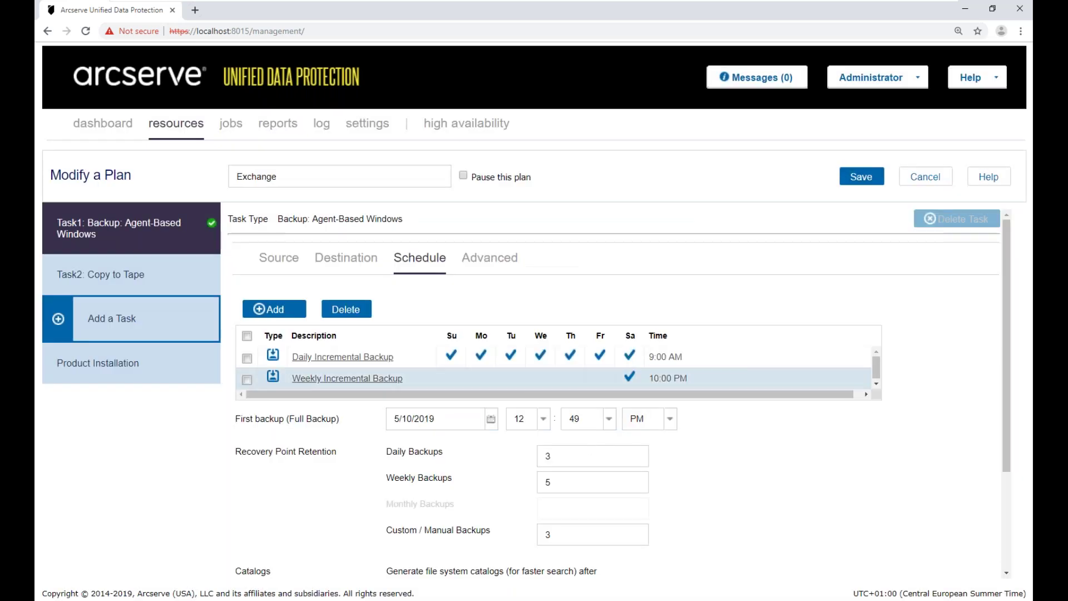
- Set the Copy to Tape task's source to weekly backups instead of daily backups
left_click(95, 278)
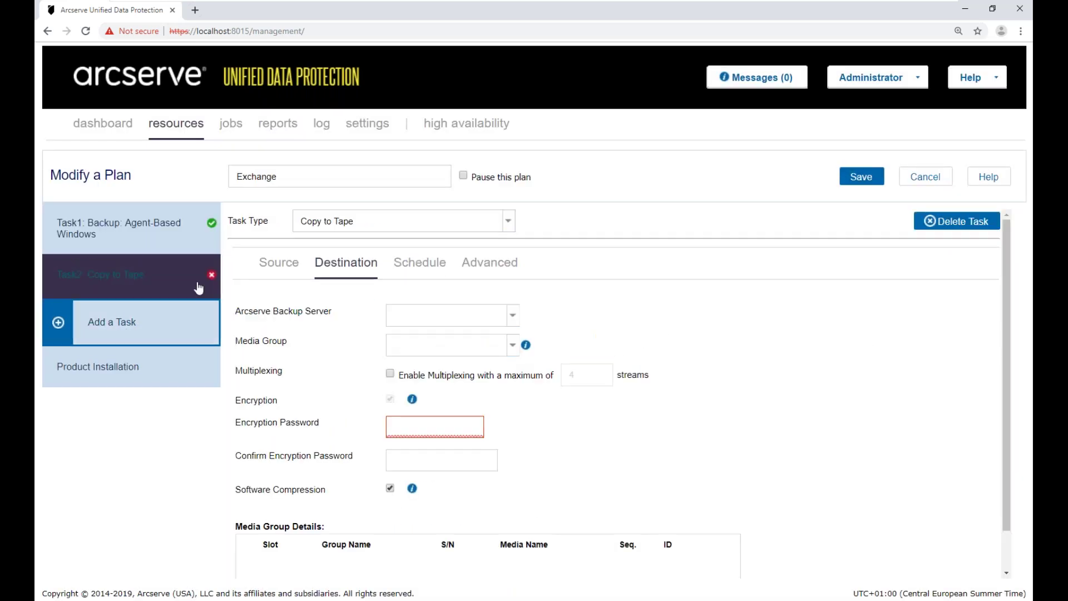
left_click(285, 263)
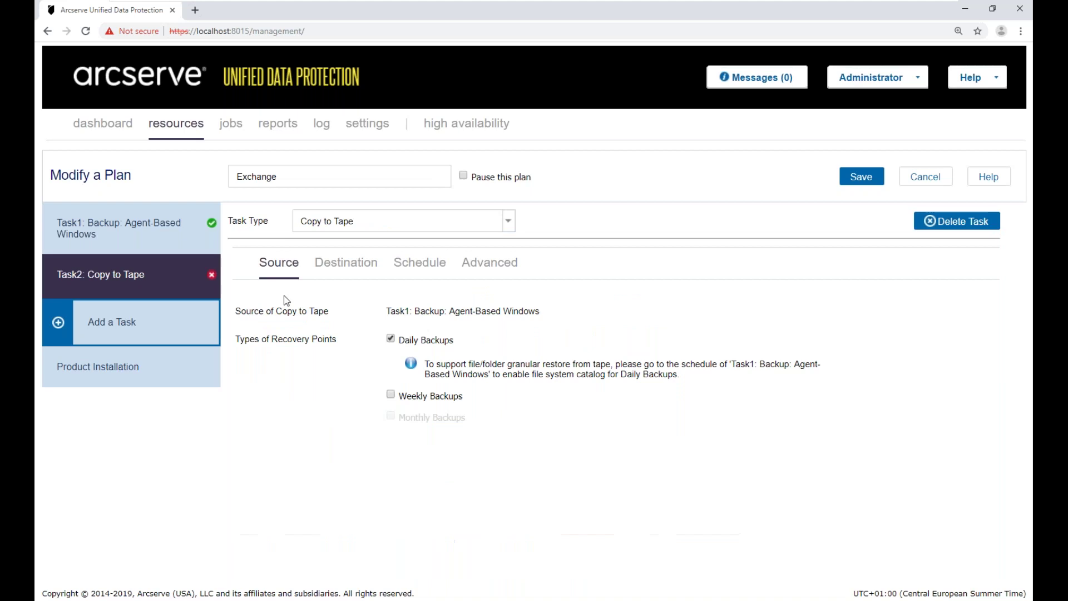
left_click(390, 339)
left_click(390, 361)
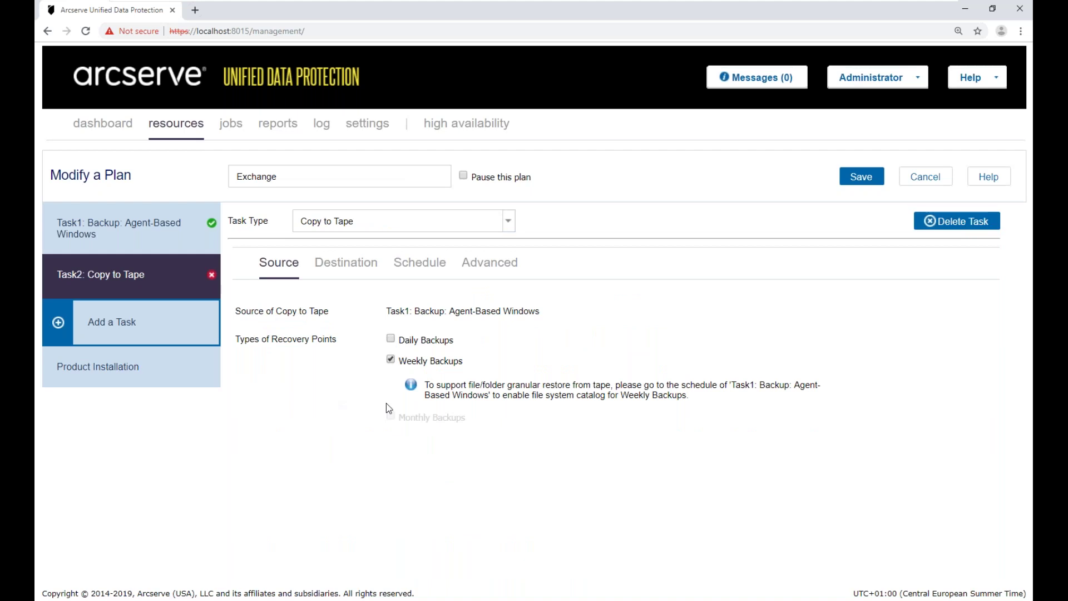
- Set the Copy to Tape destination to the backup server manager.arcserve.lab with media group PGRP1
left_click(343, 267)
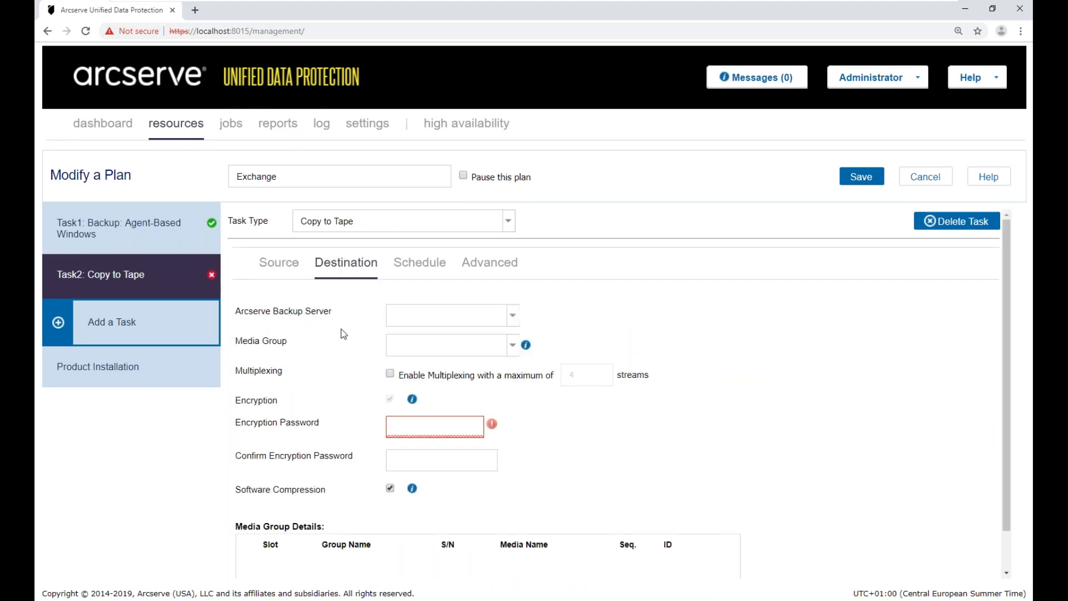
left_click(513, 318)
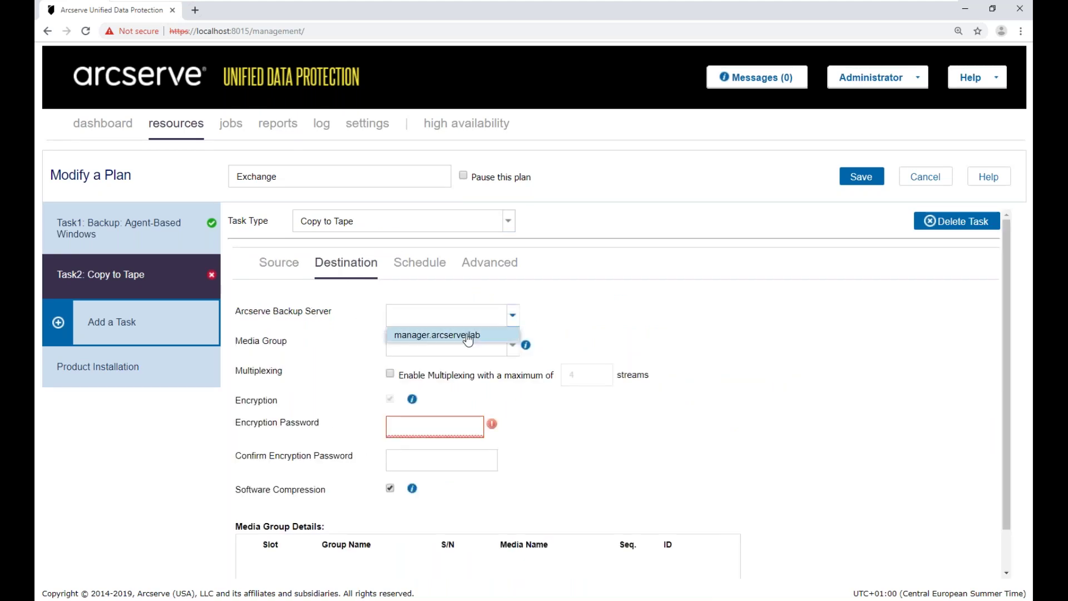
left_click(470, 332)
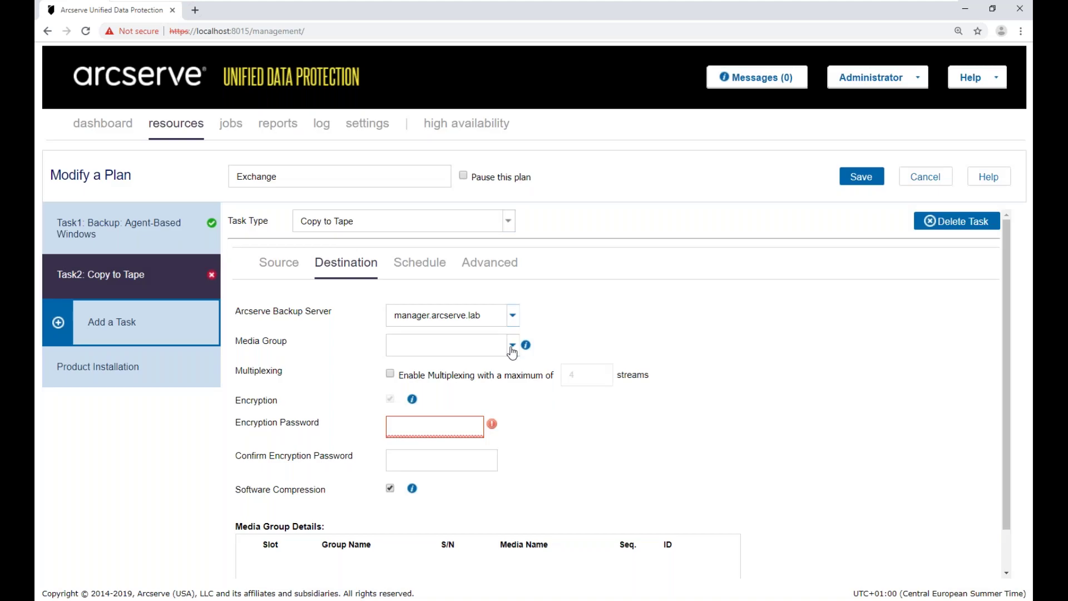
left_click(511, 347)
left_click(424, 365)
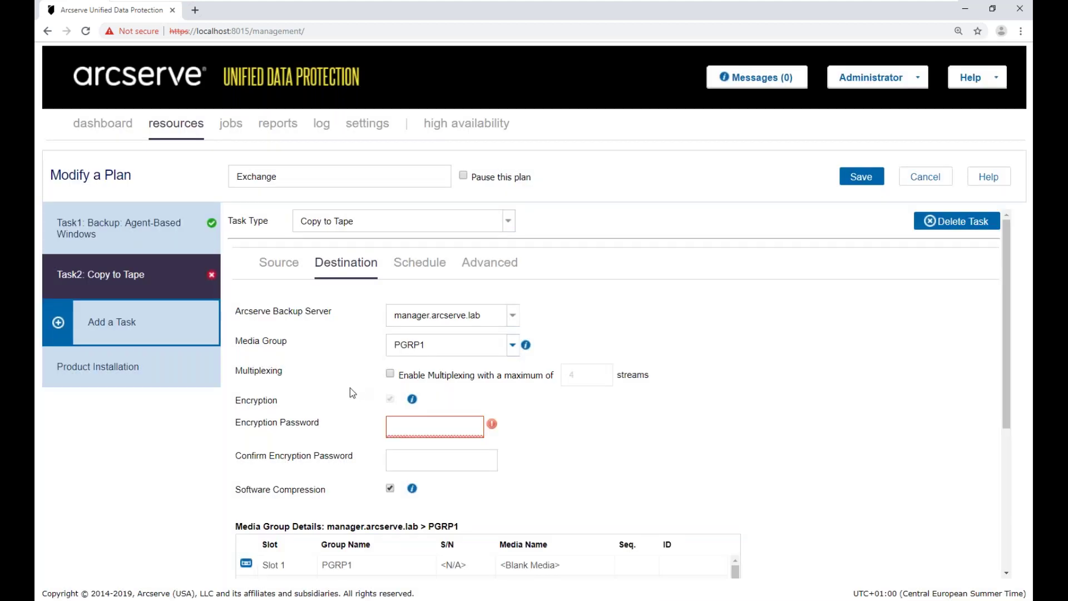
- Enter and confirm the encryption password for the Copy to Tape destination
left_click(420, 425)
type("•••")
left_click(410, 460)
type("•••")
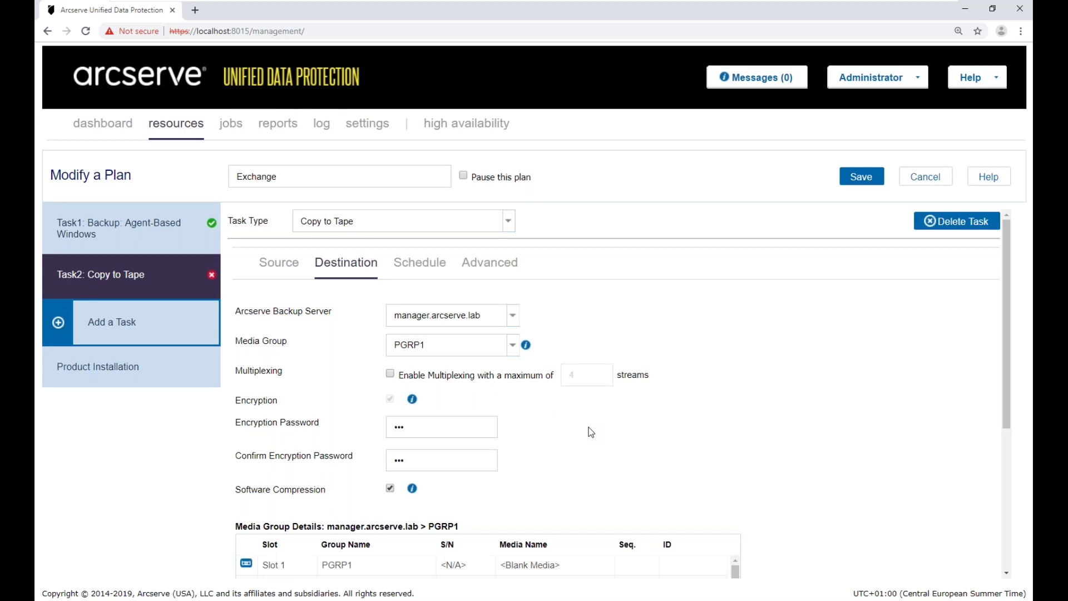
- Examine the Copy to Tape task's schedule and retention settings, including the form for a new schedule, without saving one
left_click(426, 266)
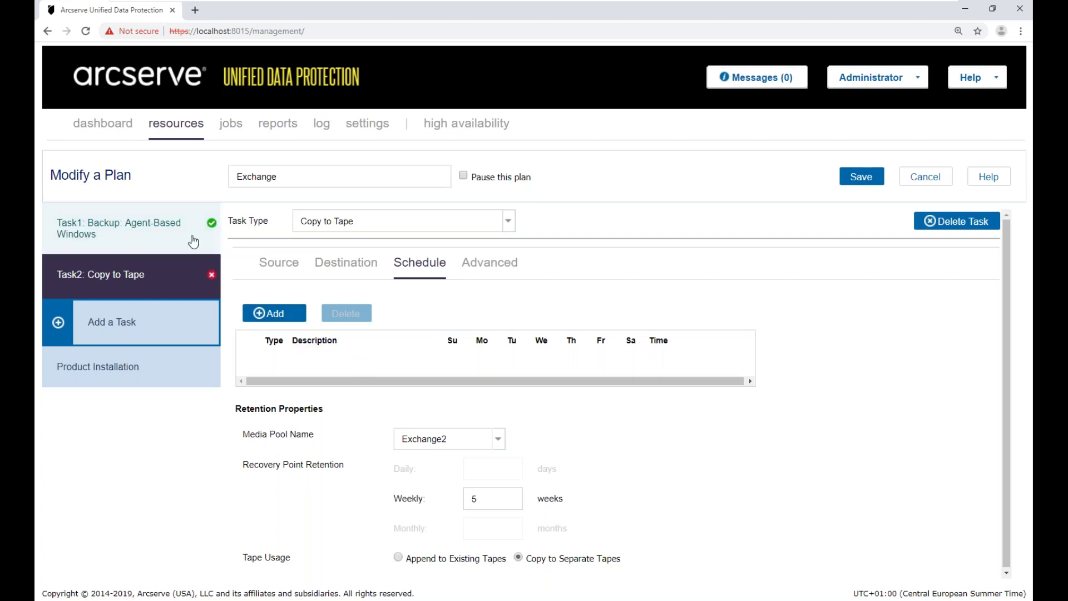
left_click(272, 321)
left_click(279, 334)
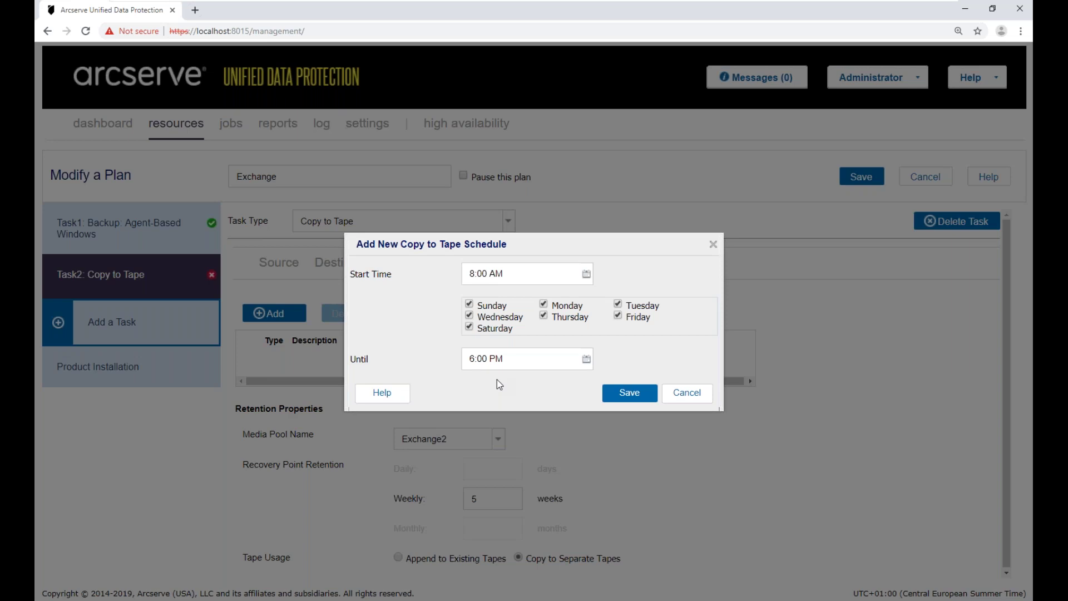
left_click(688, 399)
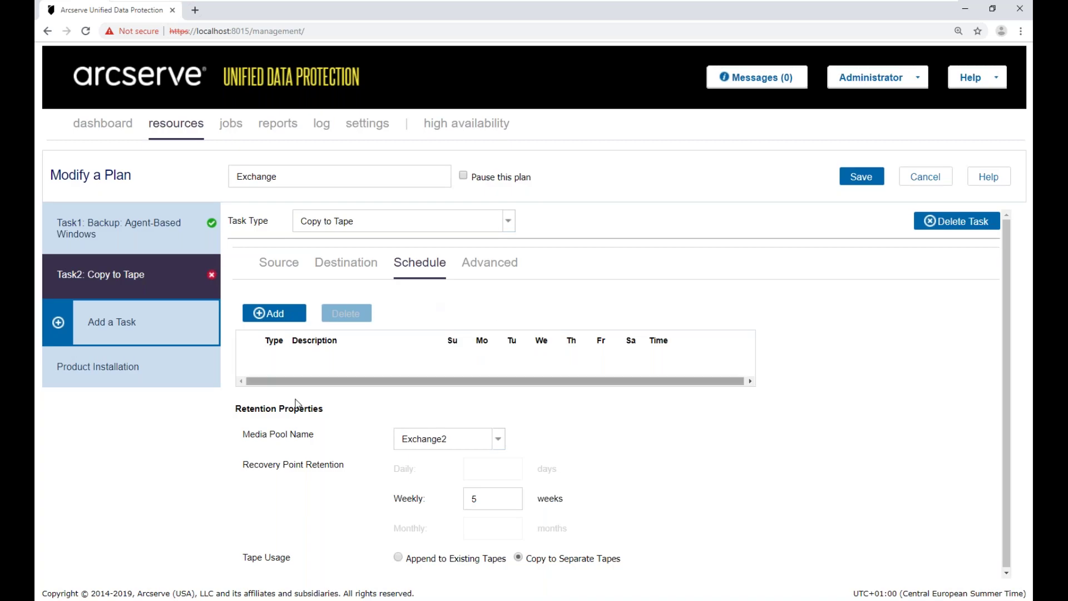
left_click_drag(1004, 269, 1006, 328)
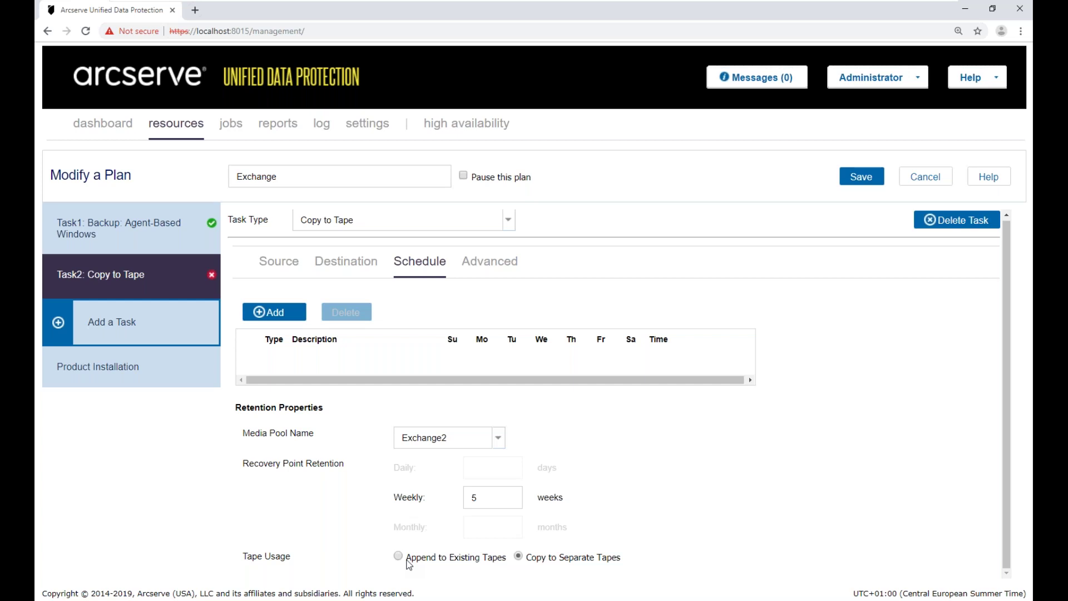
- Leave the Exchange plan without saving its modifications
left_click(922, 179)
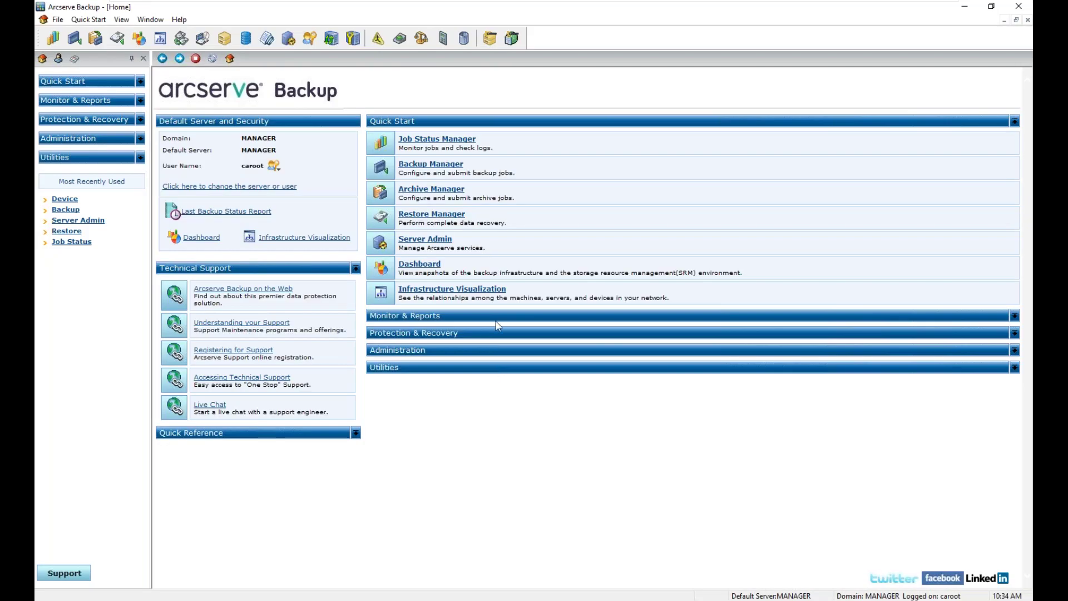
- In Arcserve Backup, open the "RPS DS to tape" job from the job queue for modification
left_click(420, 143)
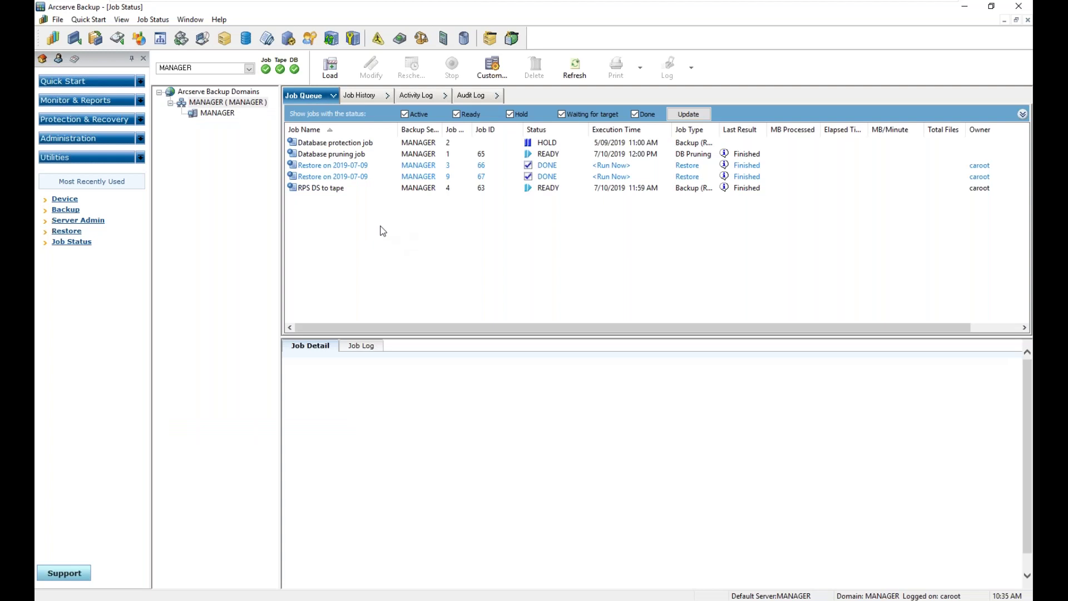
left_click(315, 190)
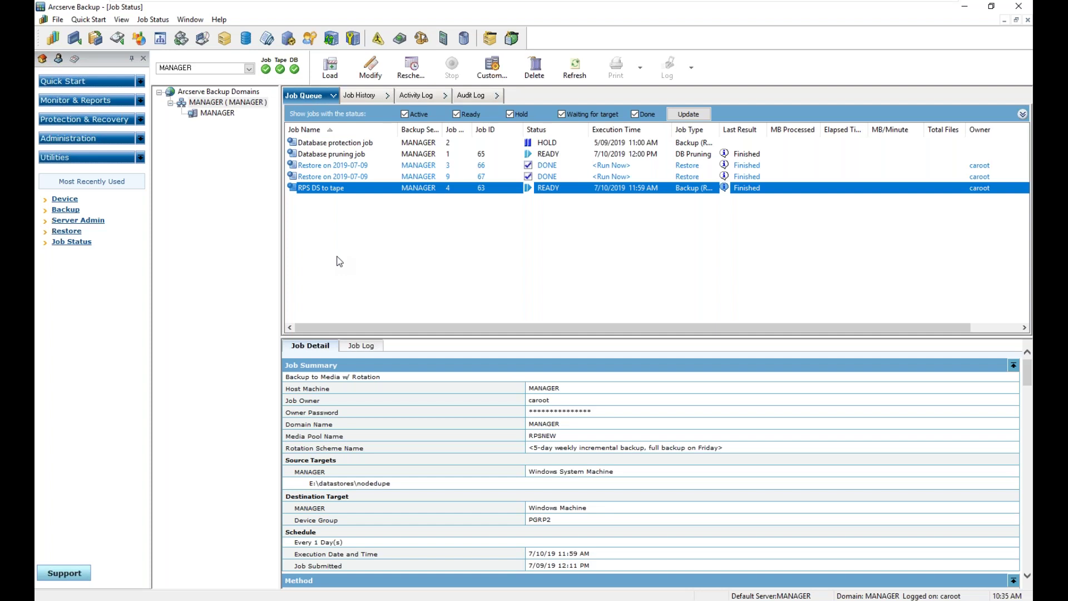
right_click(335, 188)
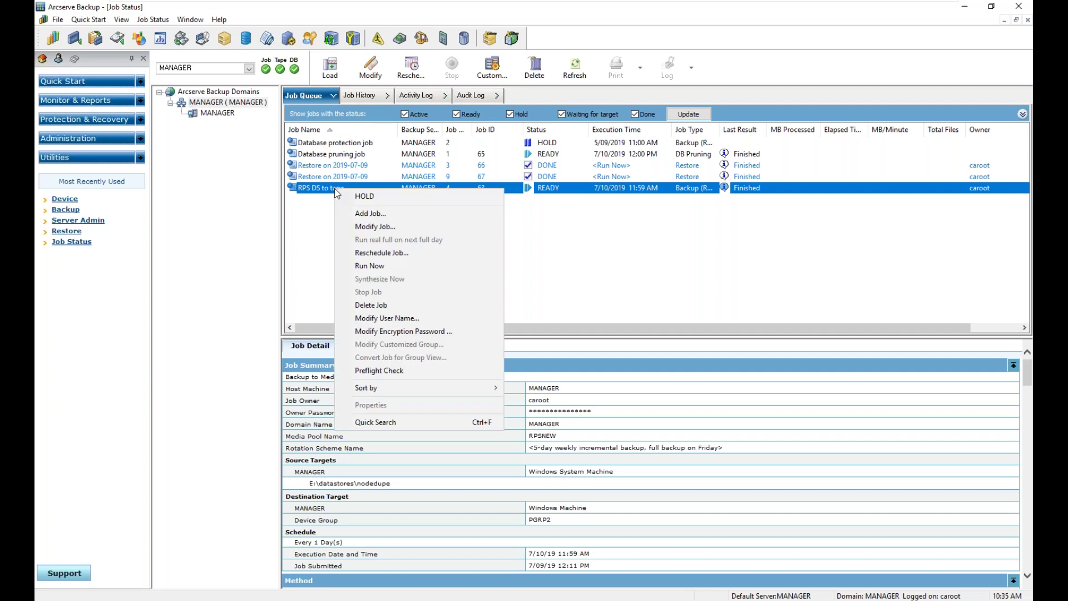
left_click(360, 228)
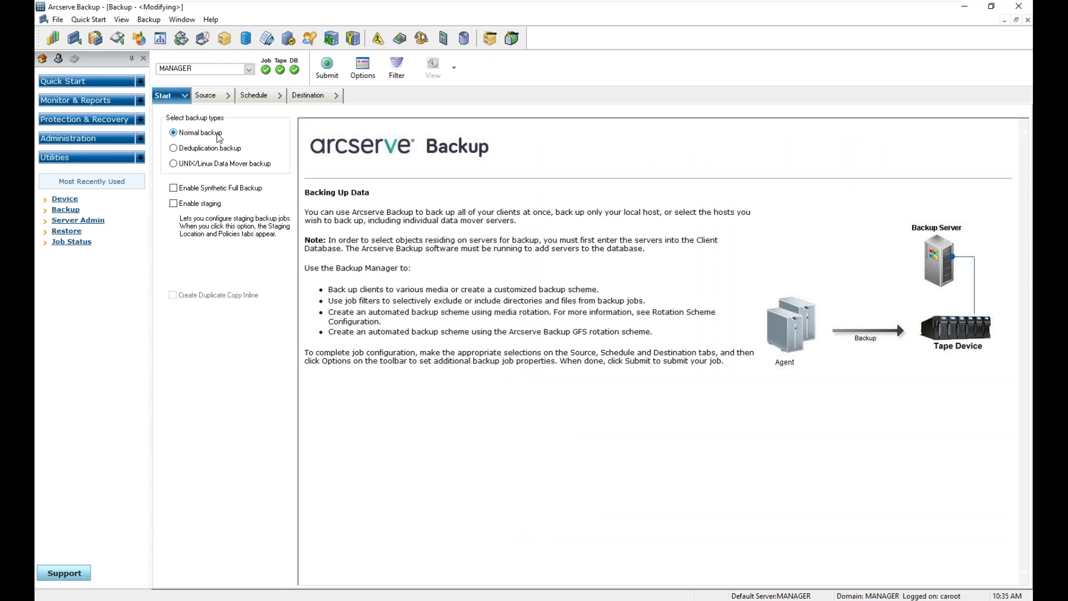
- Examine the job's source tree on MANAGER down to the destination, hash and index folders under E:\datastores\dedupe16kb
left_click(211, 98)
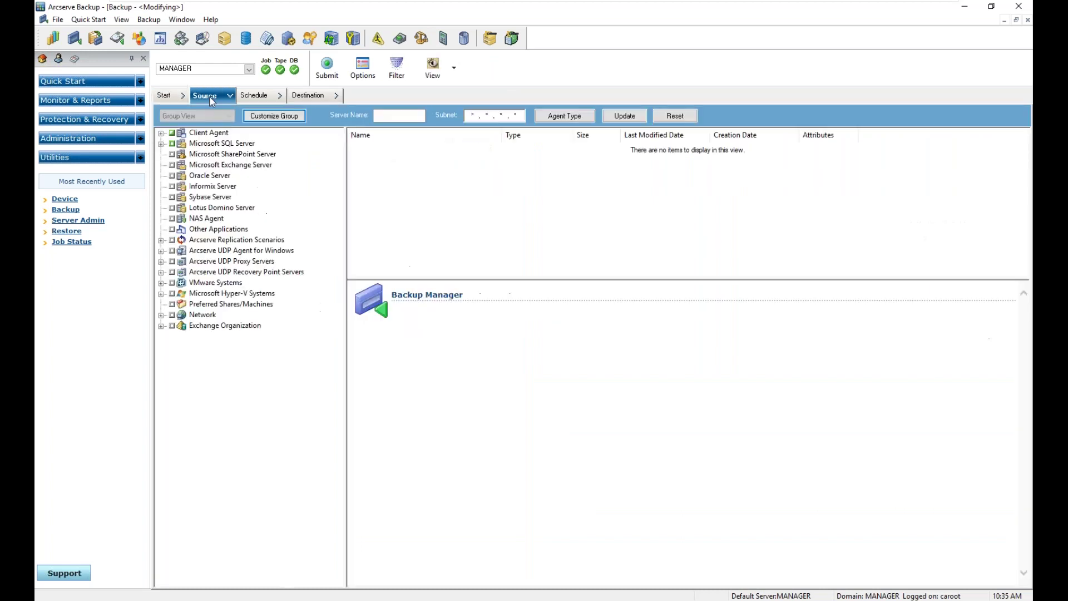
left_click(161, 133)
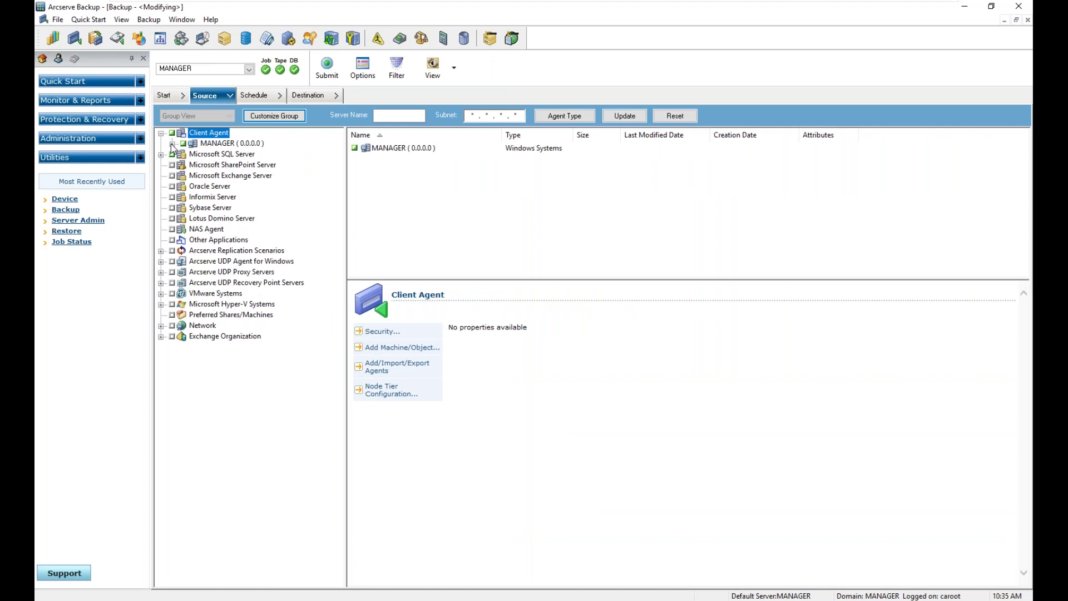
left_click(172, 143)
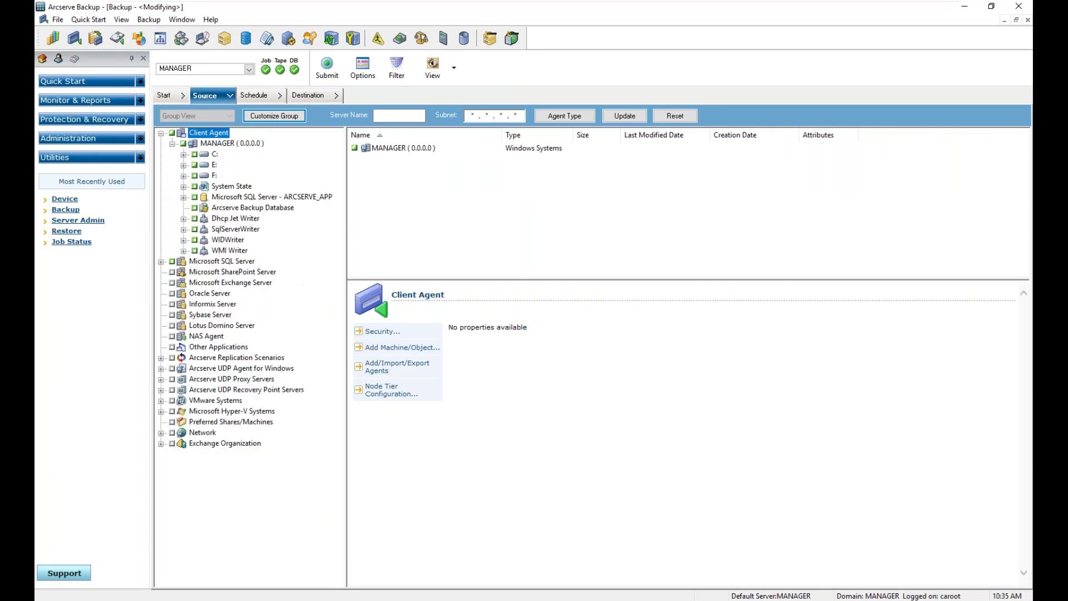
left_click(183, 165)
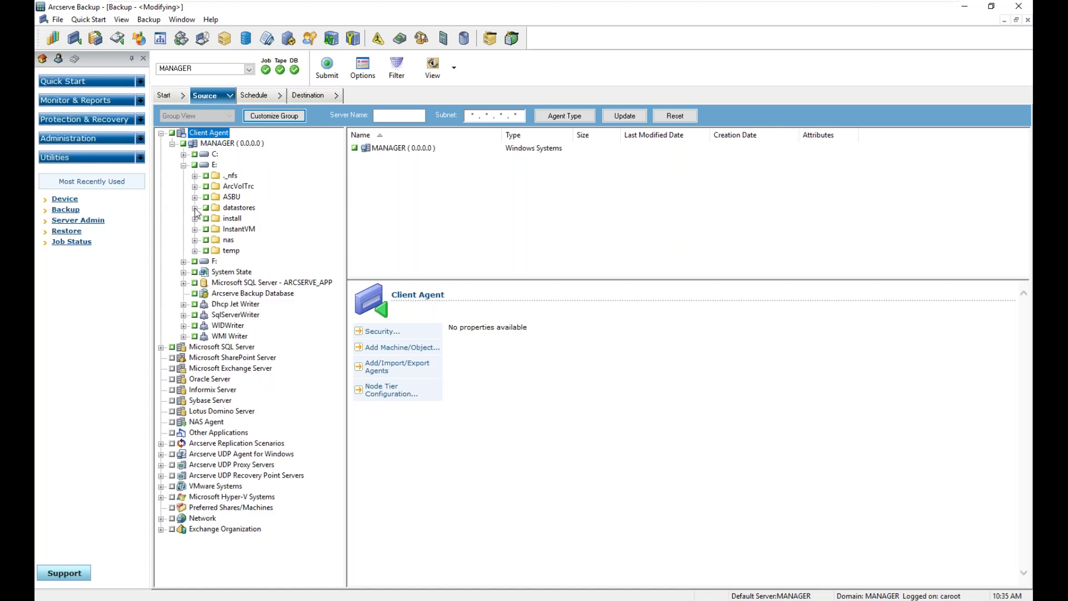
left_click(195, 208)
left_click(206, 219)
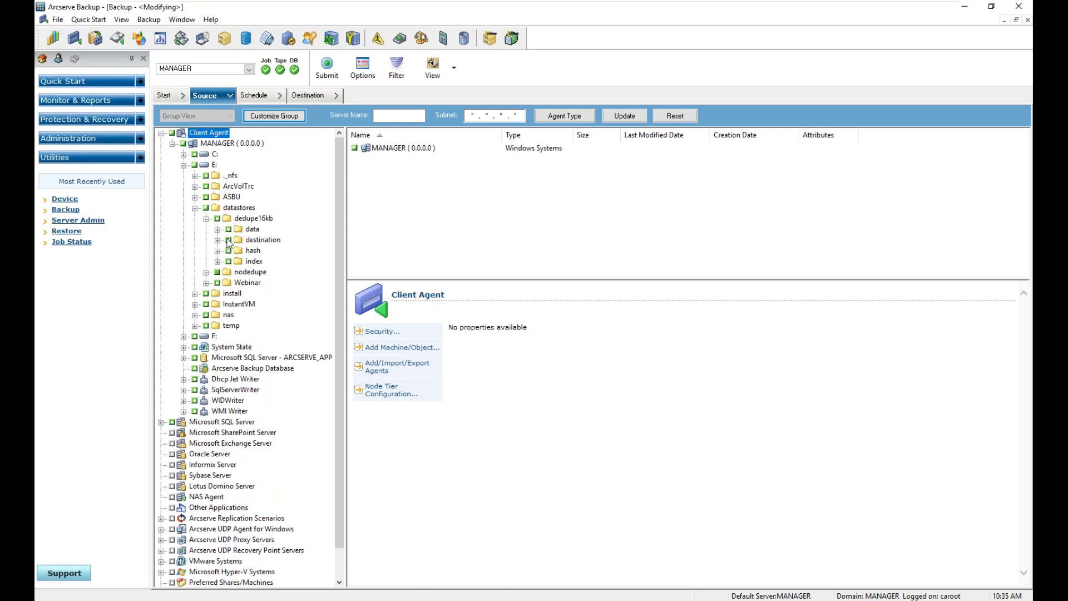
left_click(235, 240)
left_click(235, 251)
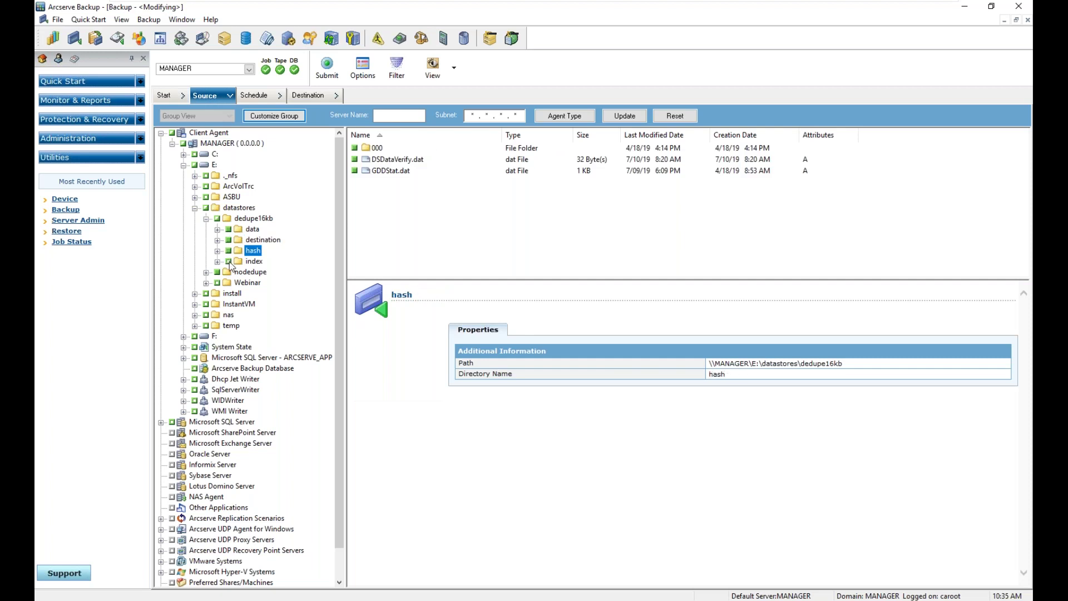
left_click(235, 262)
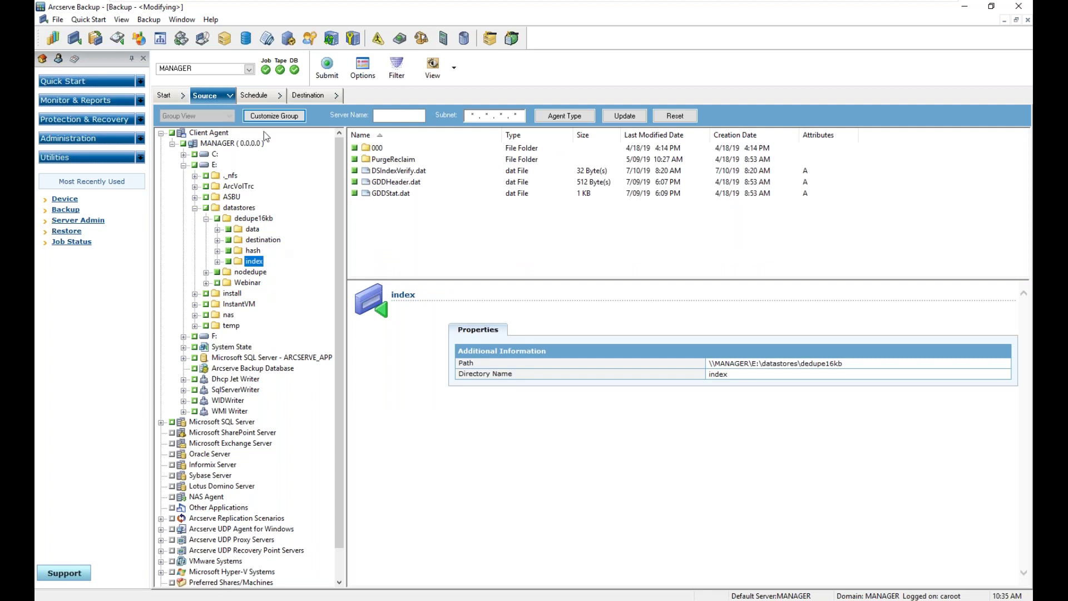
- Review the job's rotation scheme schedule and its global Volume Shadow Copy Service options without changing them
left_click(263, 97)
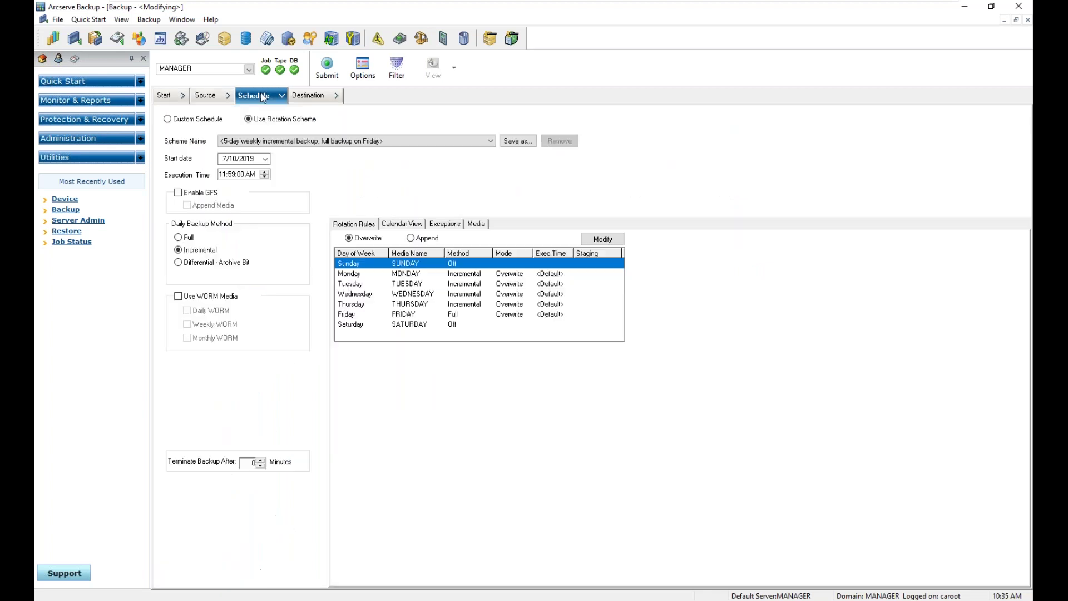
left_click(250, 121)
left_click(366, 69)
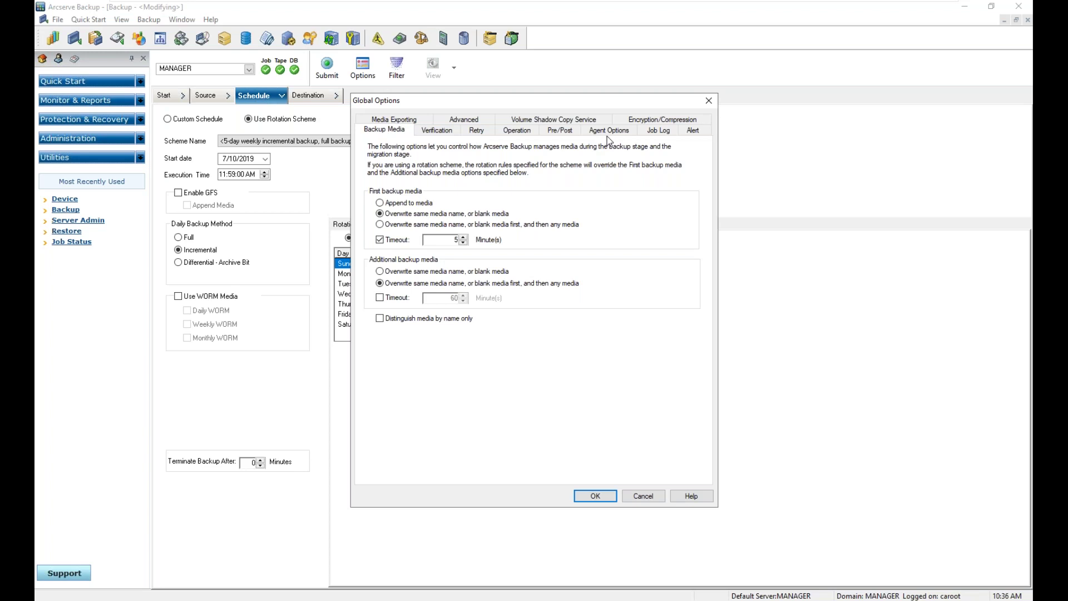
left_click(550, 120)
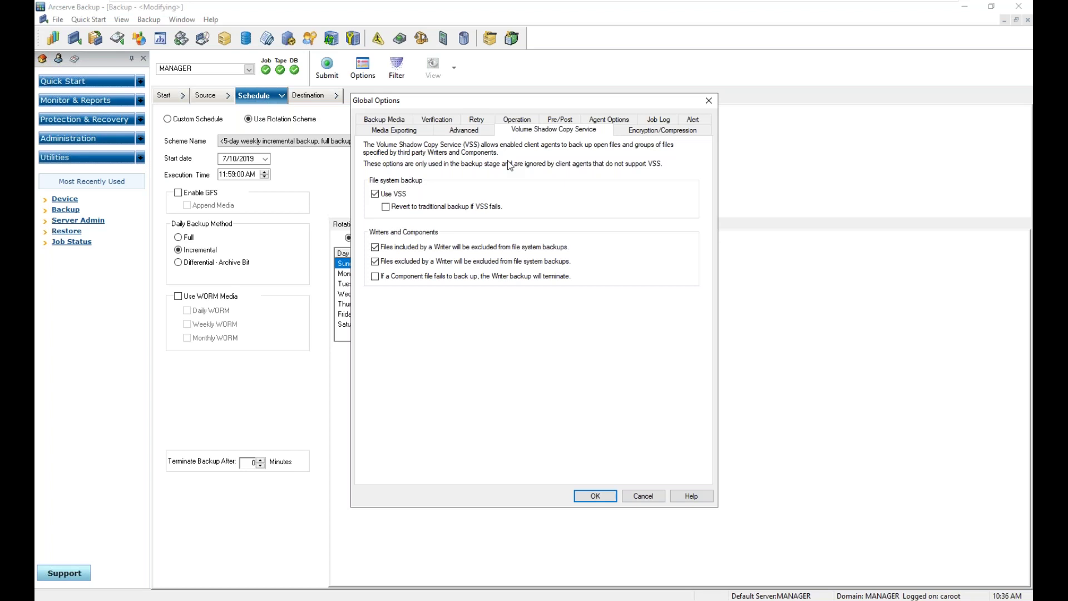
left_click(643, 496)
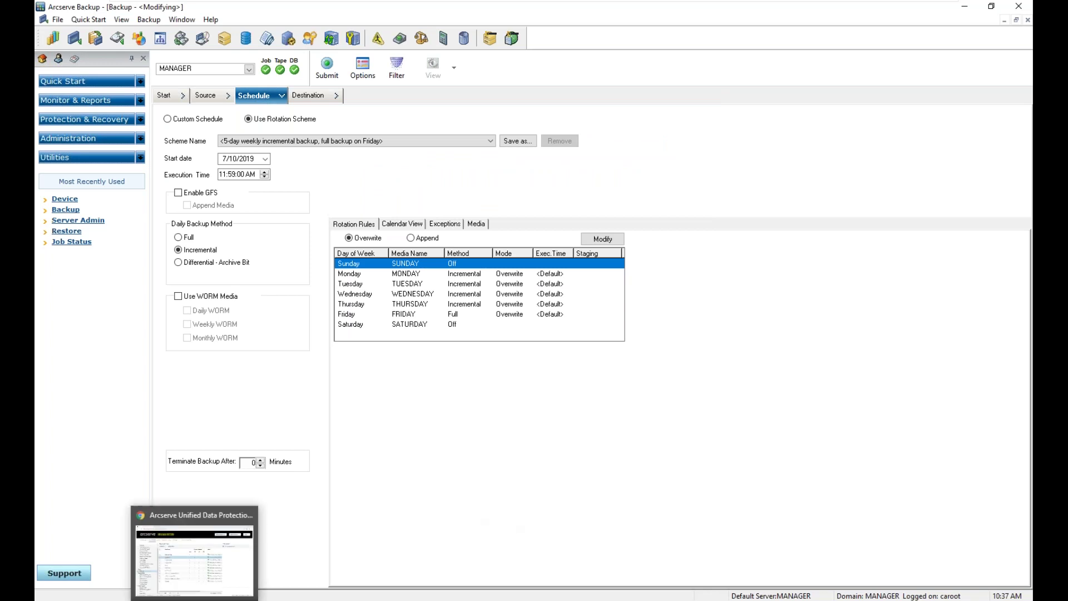
- Switch to the browser and open the English Arcserve Backup 18.0 documentation bookshelf from the Arcserve support site in a new tab
left_click(194, 550)
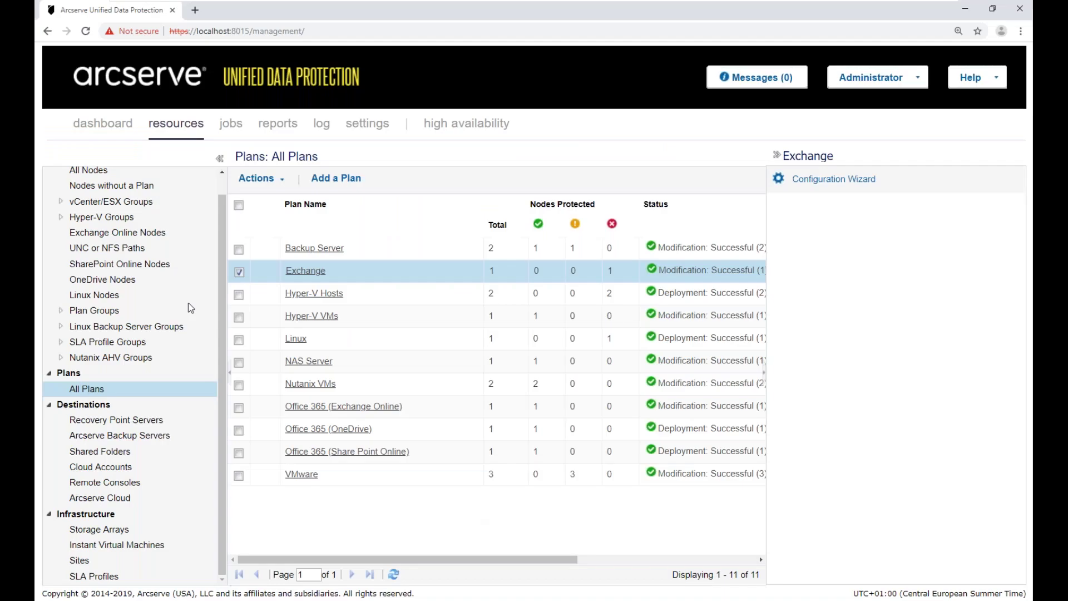
left_click(196, 11)
left_click(525, 305)
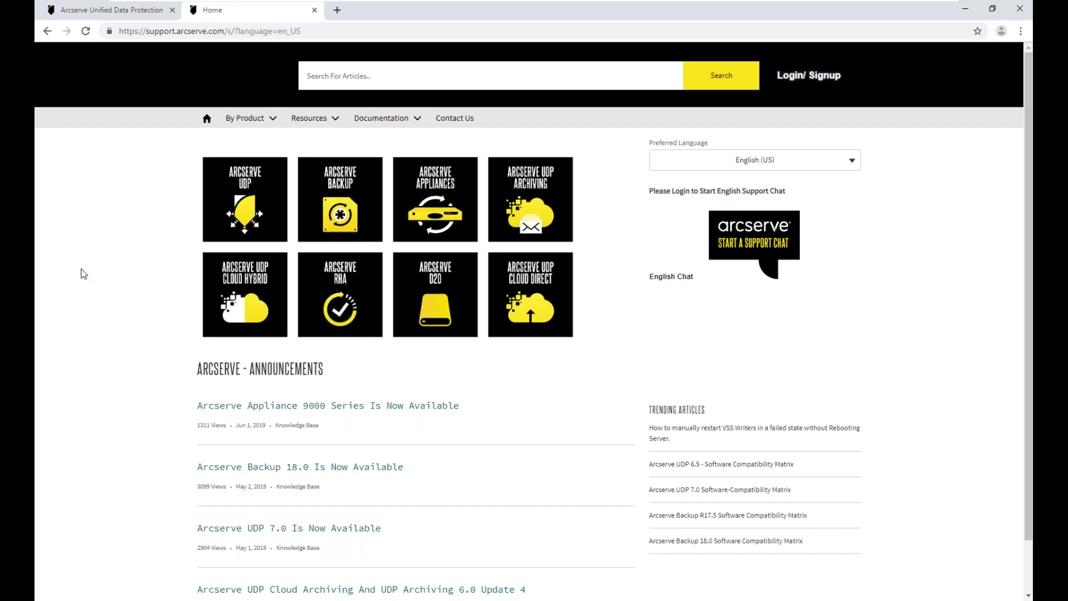
left_click(350, 206)
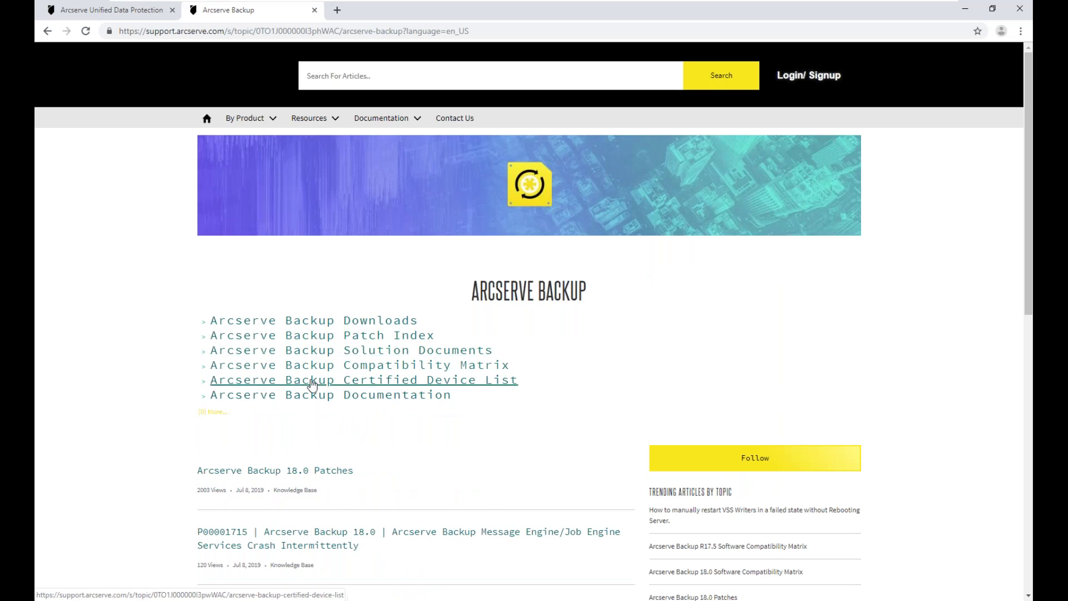
left_click(315, 397)
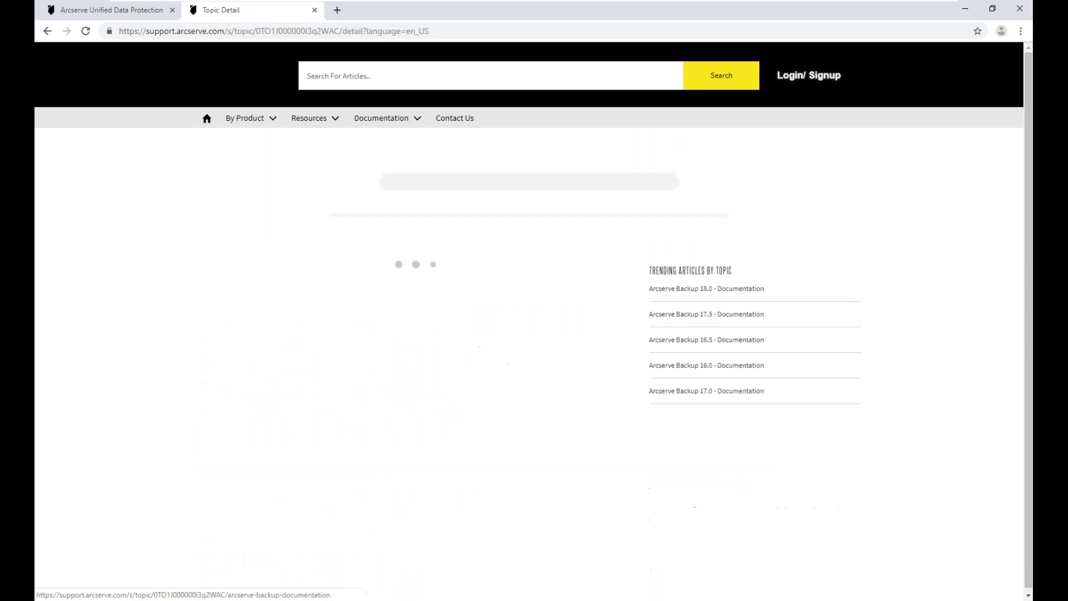
left_click(332, 265)
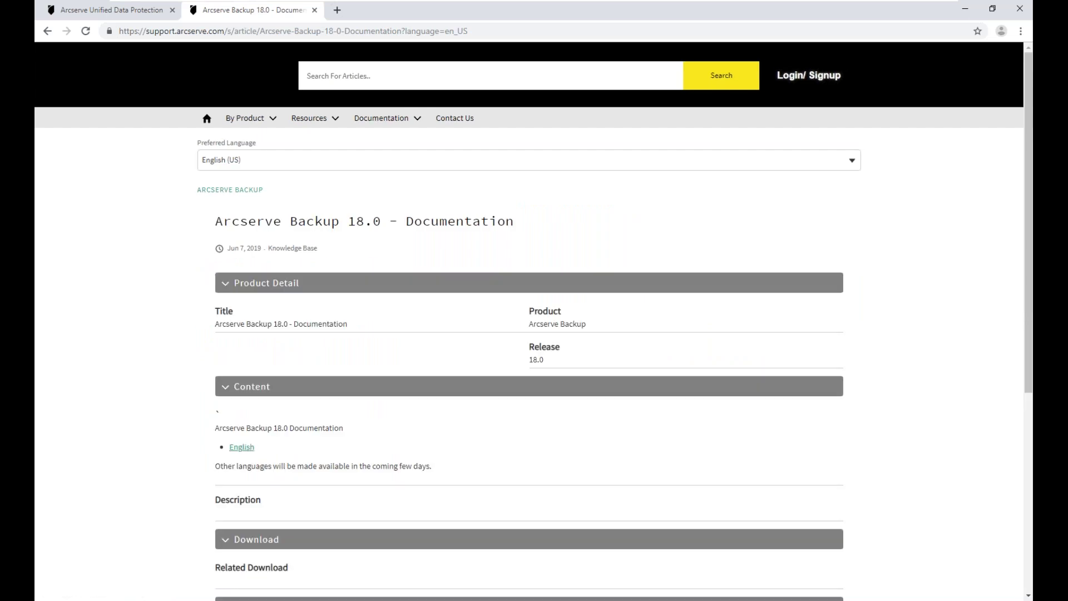
left_click(242, 449)
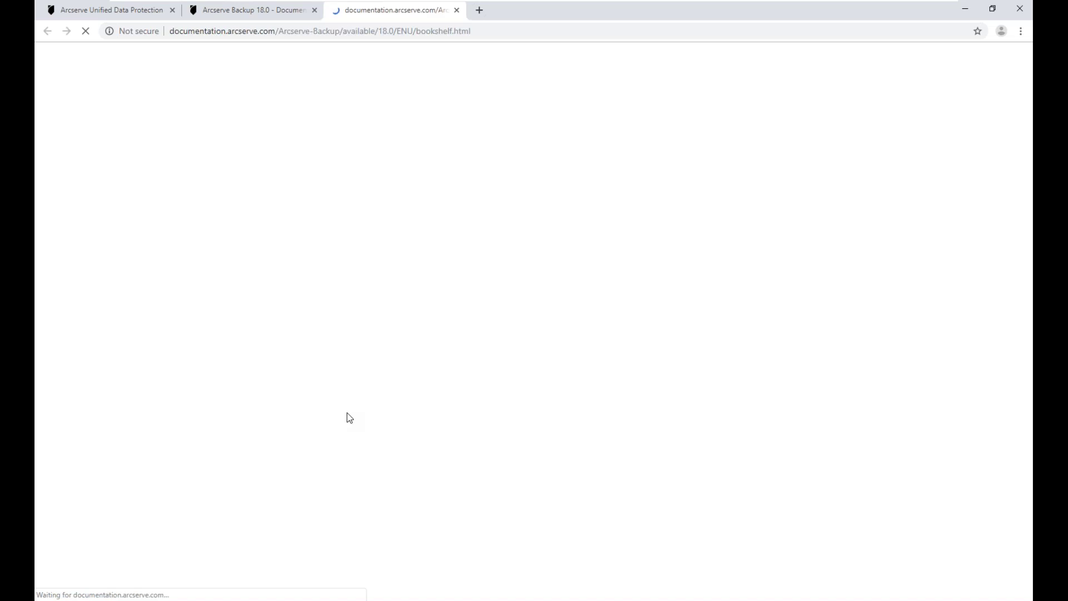
- Read the Feature Enhancements in the Arcserve Backup 18.0 release notes and open the linked incremental backup and point-in-time restore topic
left_click(254, 474)
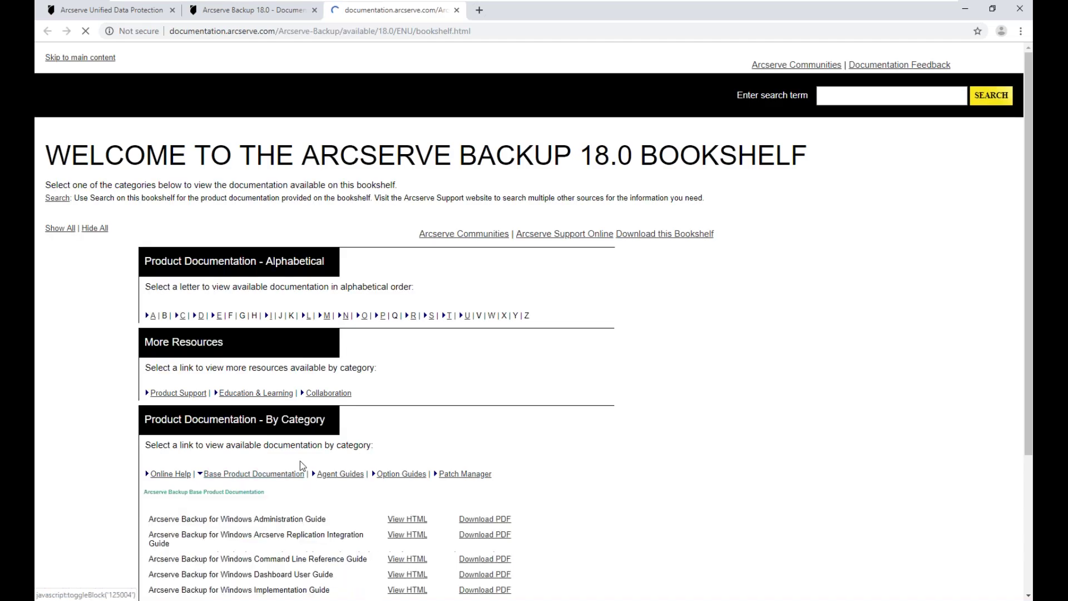
scroll(300, 477, "down", 3)
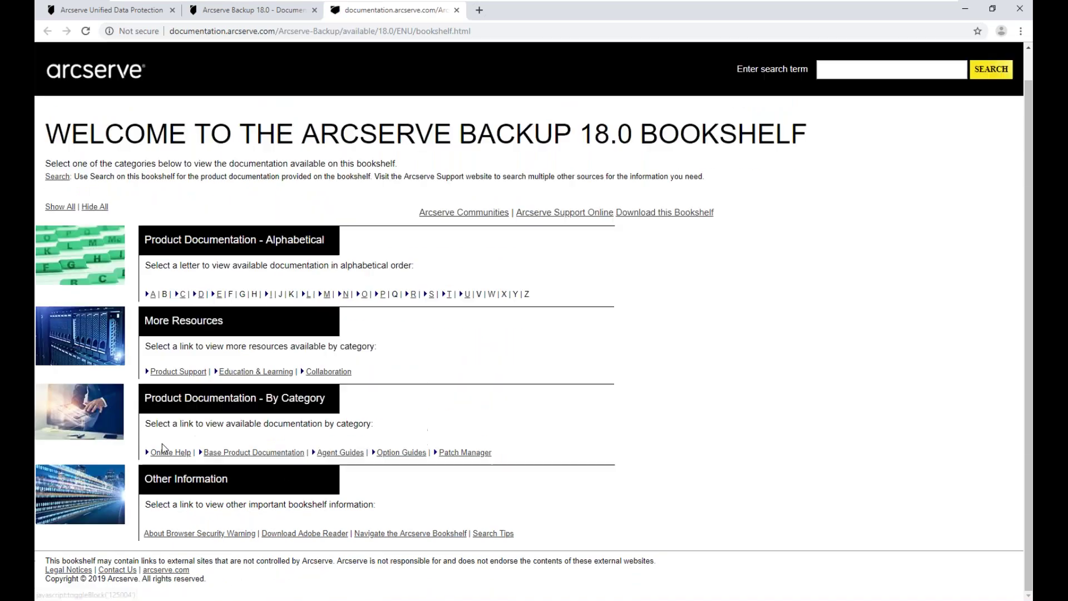
left_click(254, 451)
scroll(307, 429, "down", 3)
left_click(409, 442)
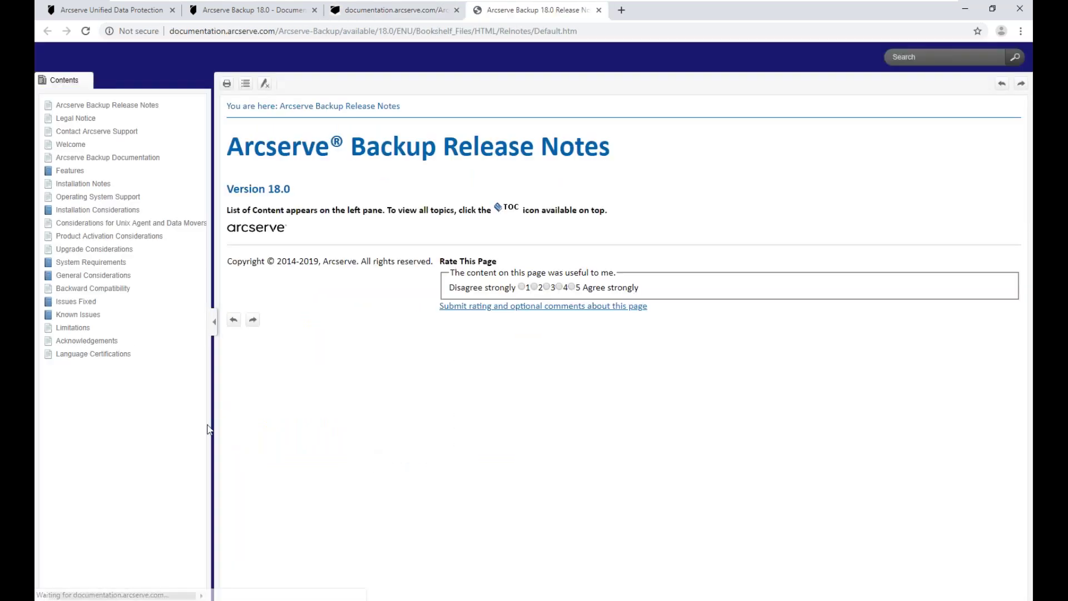
left_click(76, 172)
left_click(101, 184)
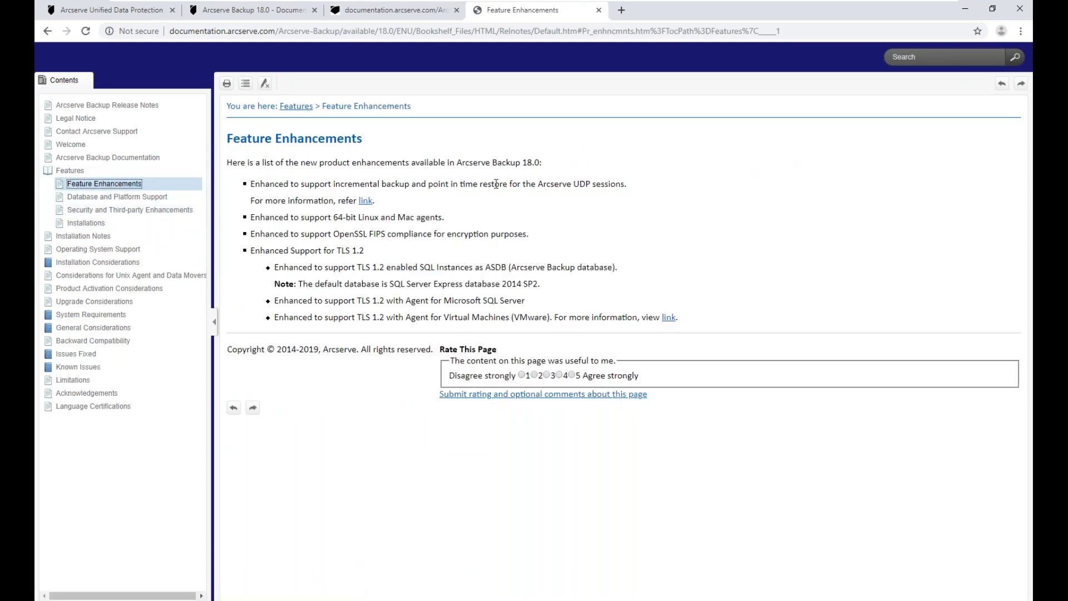
left_click(365, 201)
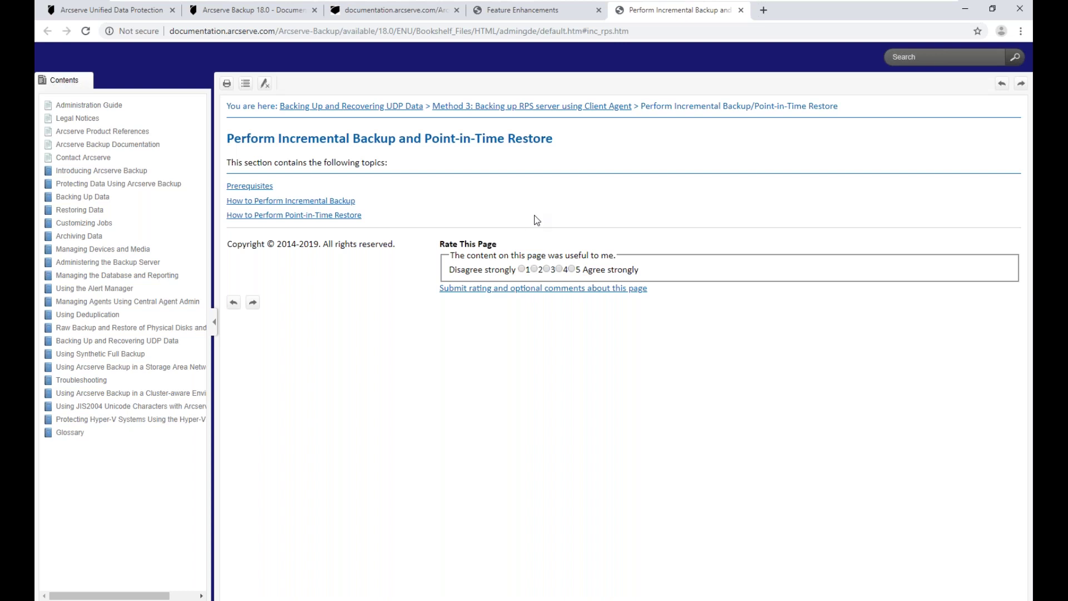
- Return to the Arcserve UDP console and view the details of the Dedupe16KB data store on manager.arcserve.lab
left_click(965, 10)
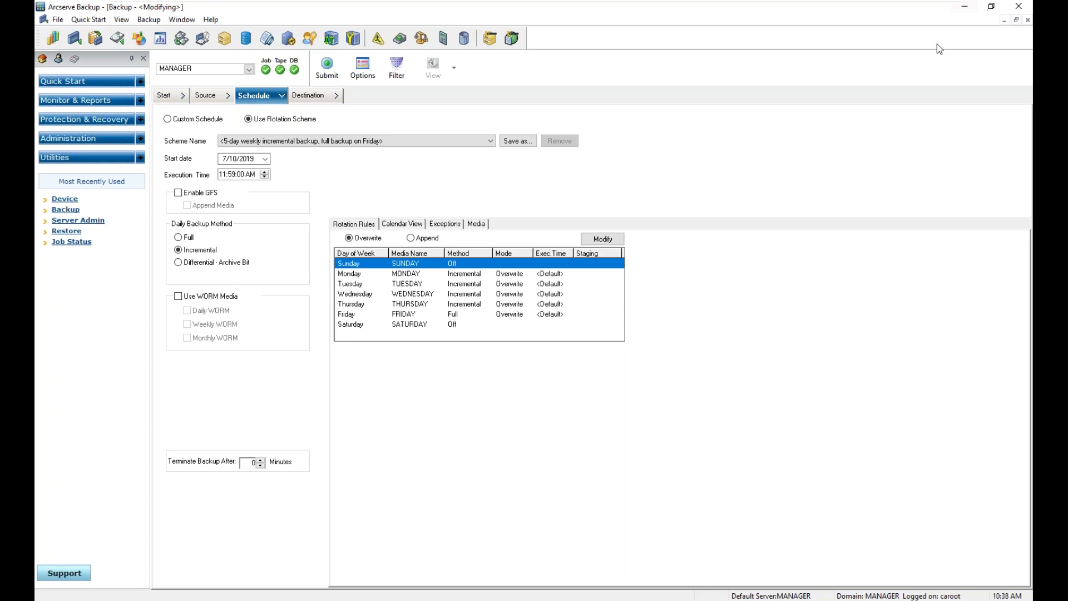
left_click(968, 7)
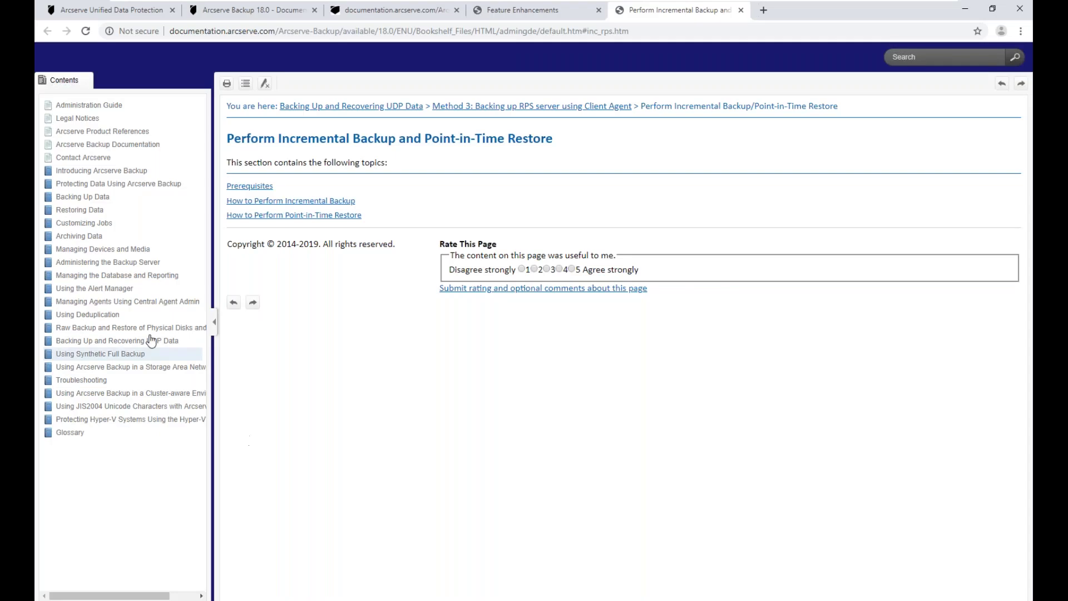
left_click(111, 11)
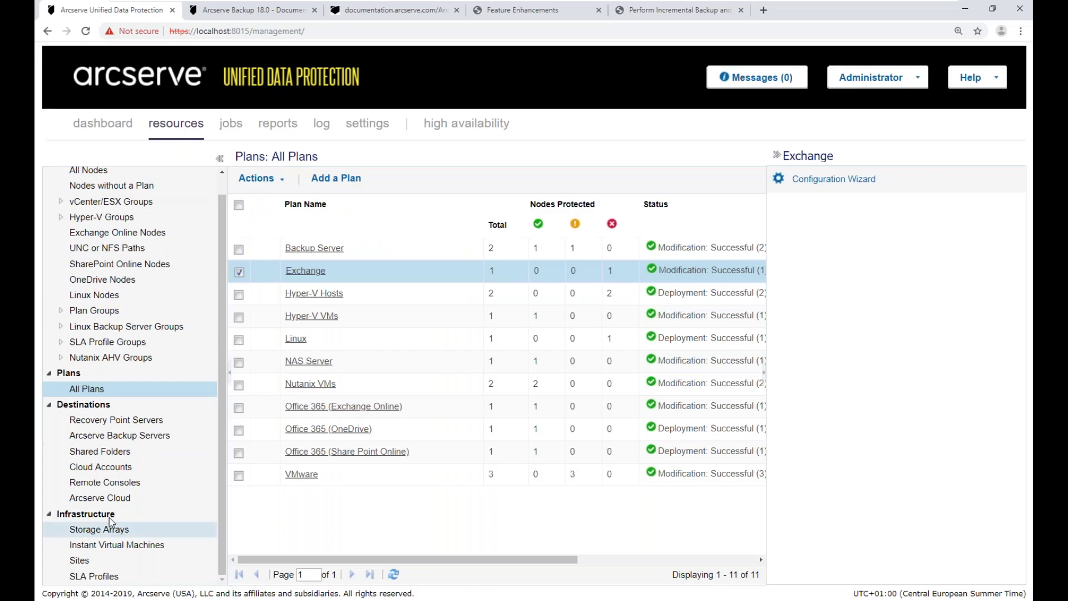
left_click(114, 420)
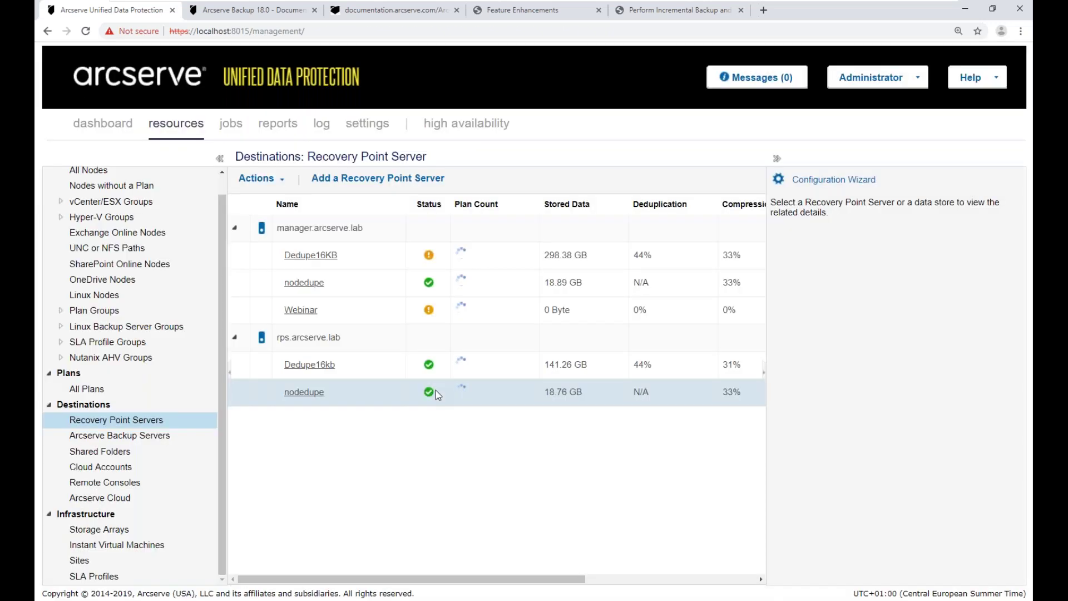
left_click(473, 257)
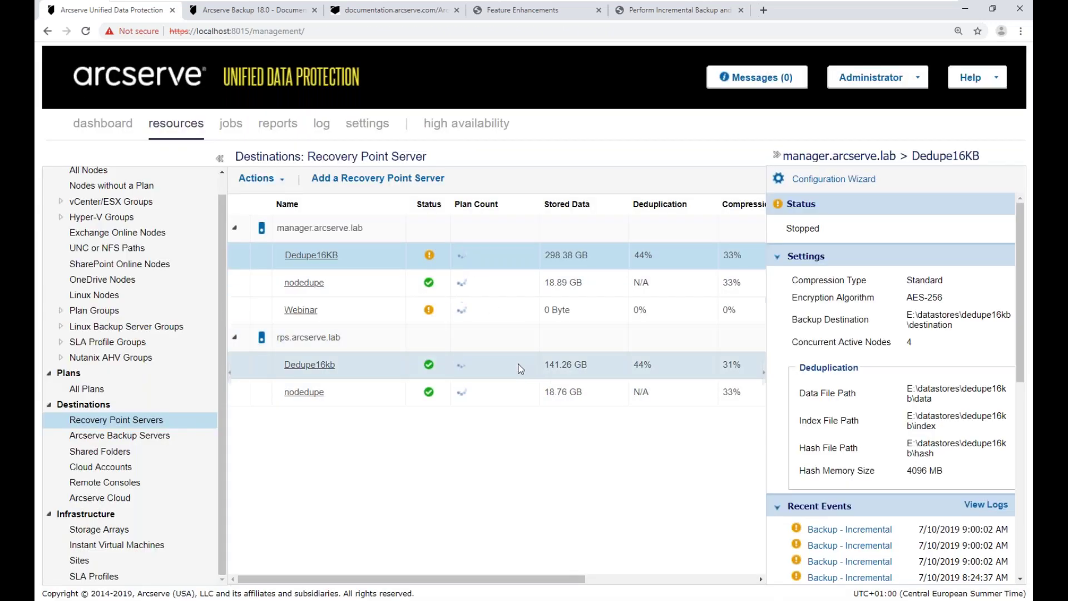
- Start the Dedupe16KB data store on manager.arcserve.lab and check its status
right_click(328, 255)
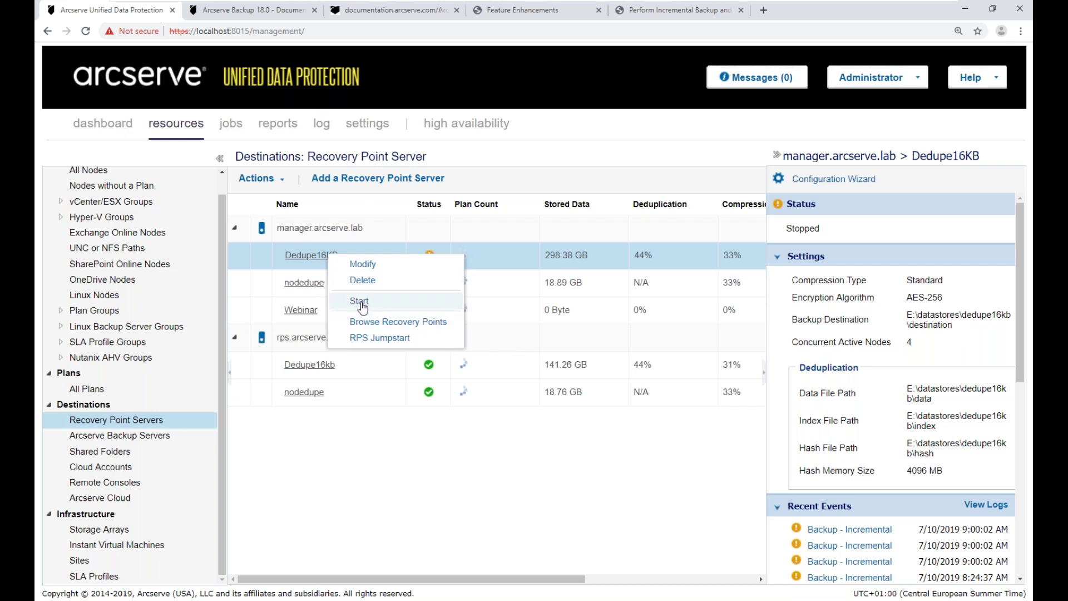
left_click(360, 301)
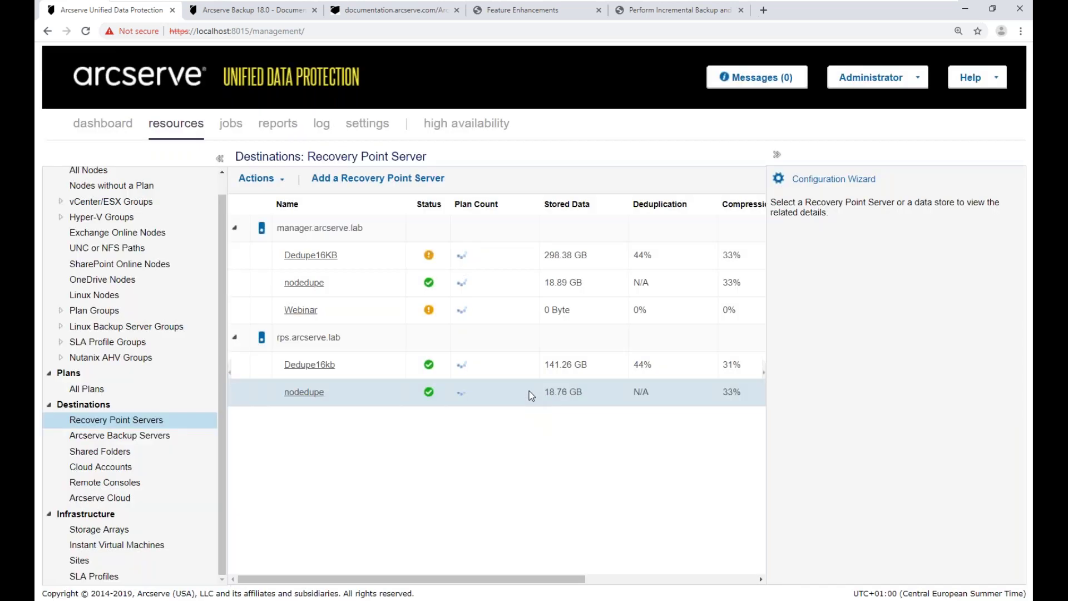
left_click(398, 257)
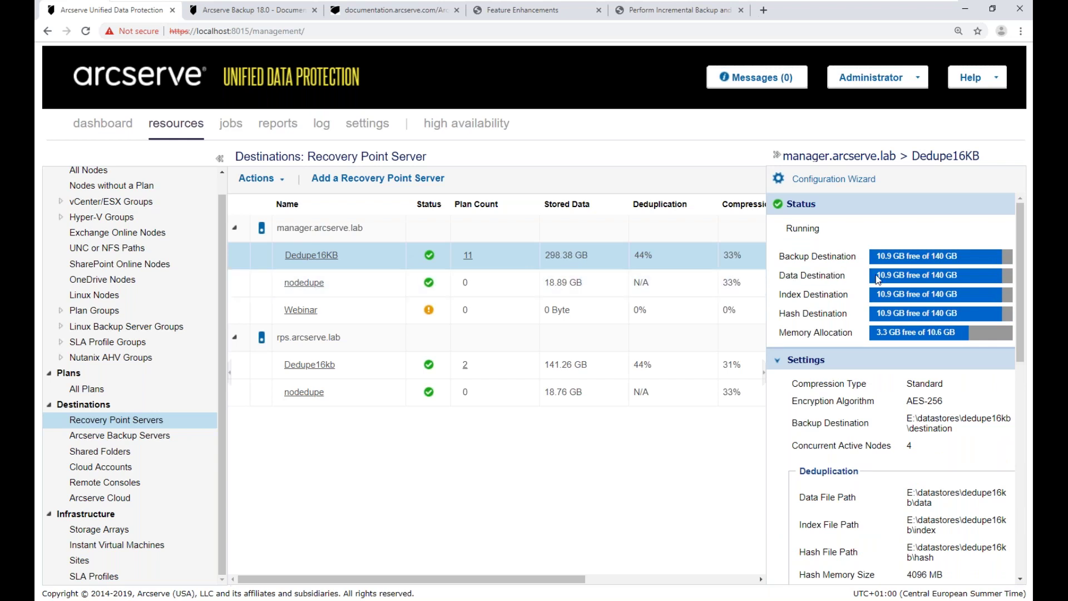
- Switch to File Explorer and create a folder named datastore on the Backup2 (F:) drive
mouse_move(882, 279)
key("alt+Tab")
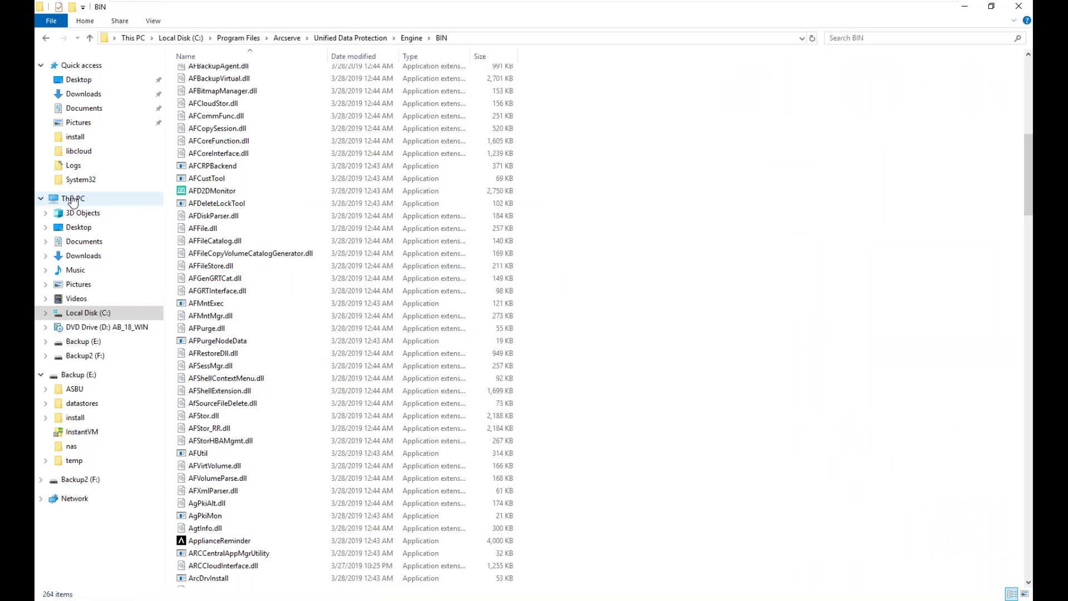
left_click(71, 199)
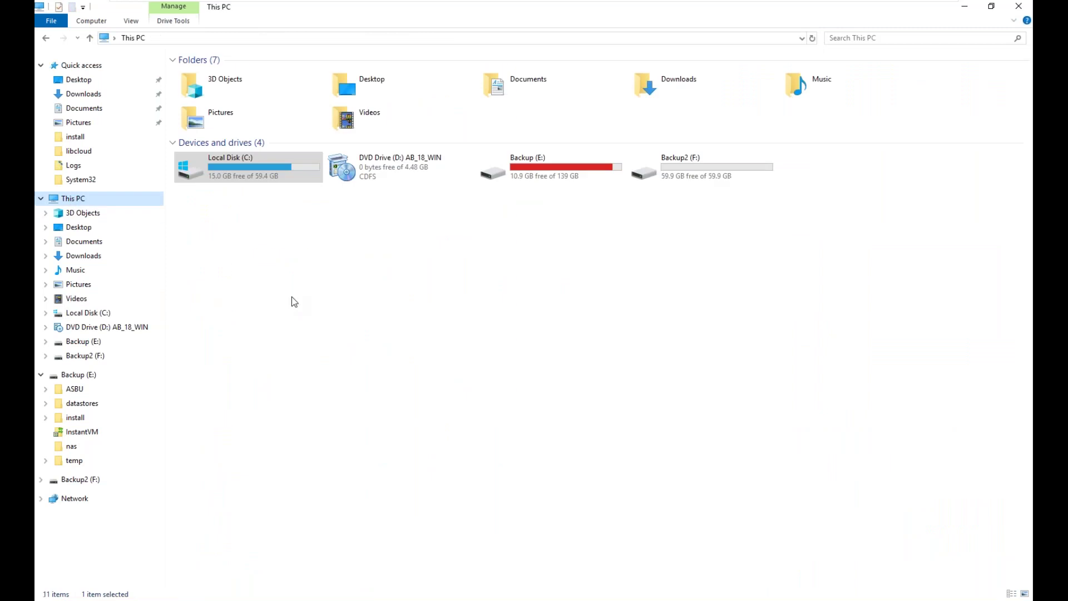
double_click(694, 169)
right_click(257, 130)
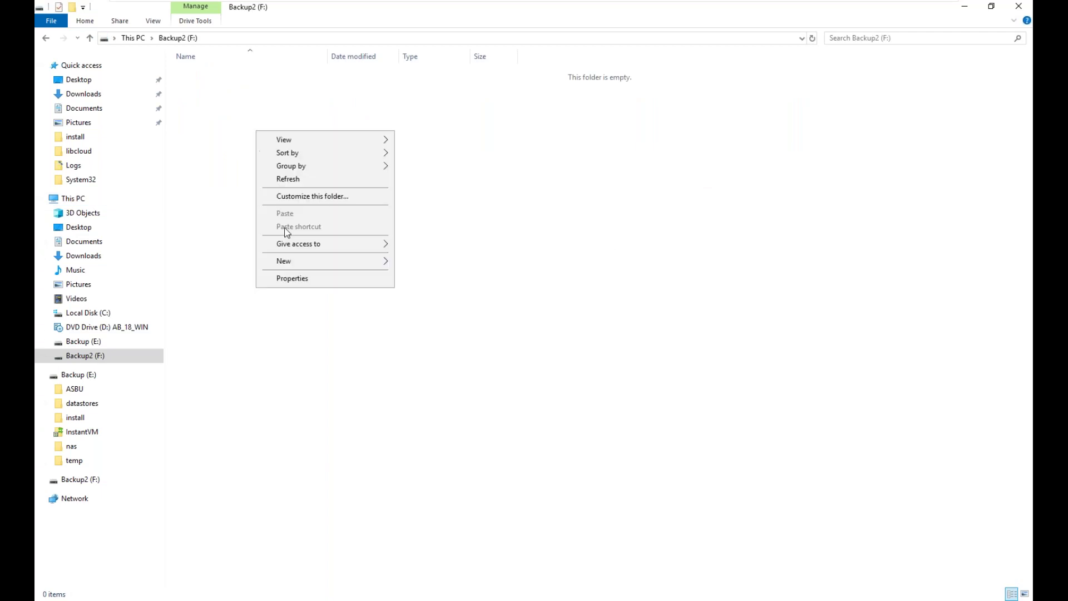
mouse_move(369, 266)
left_click(445, 276)
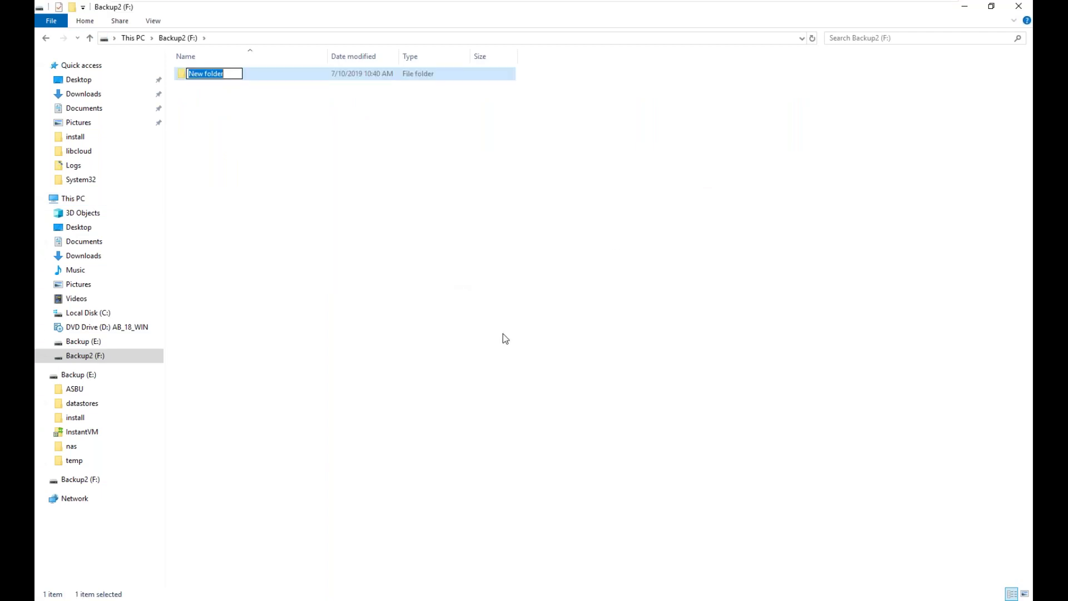
type("datastore")
key("Return")
- Open the datastore folder and create a subfolder named dedupe16kb in it
key("Return")
right_click(250, 138)
mouse_move(322, 270)
left_click(431, 272)
type("dedupe16kb")
key("Return")
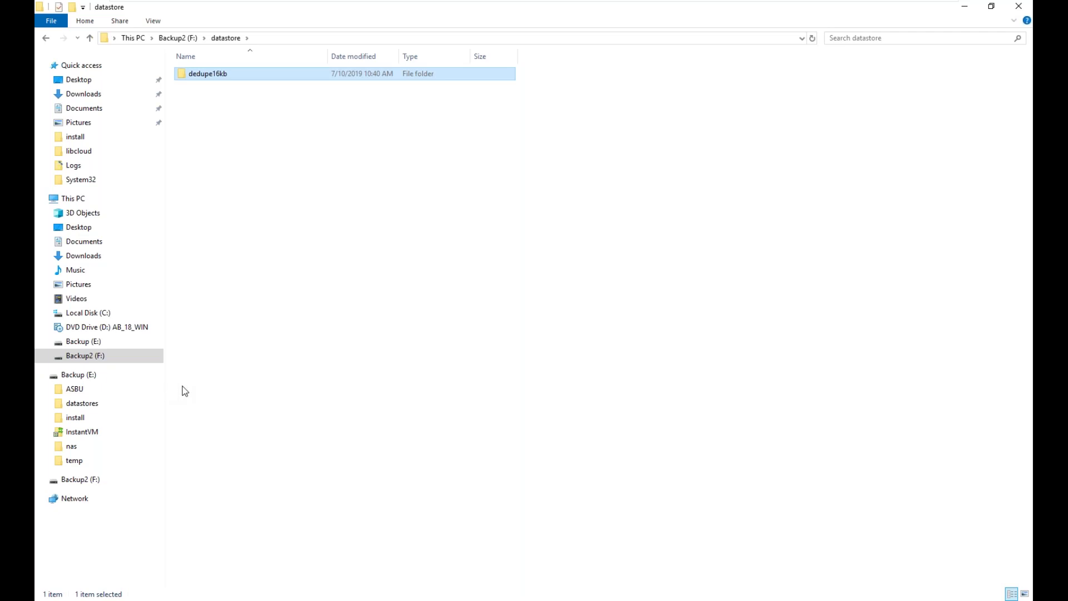
- Find Command Prompt by searching for cmd and run it as administrator
key("super")
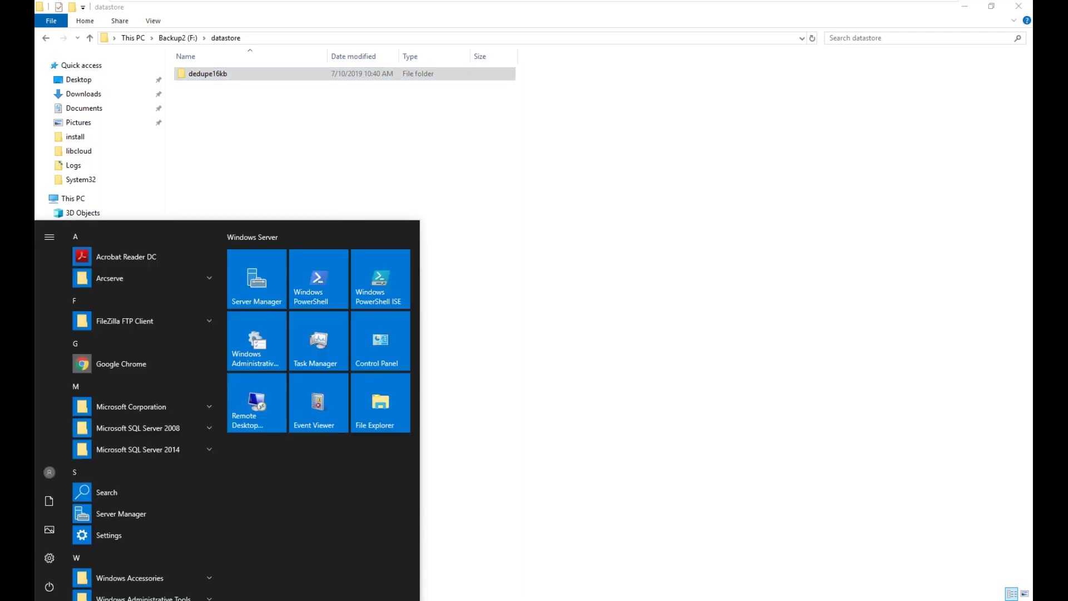
type("cmd")
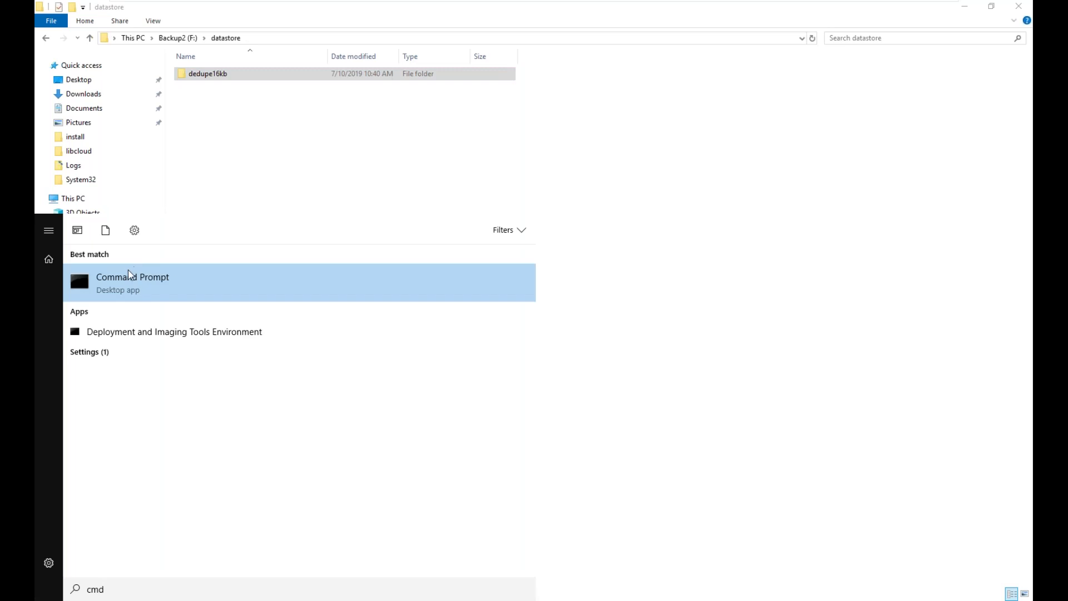
right_click(125, 288)
left_click(193, 308)
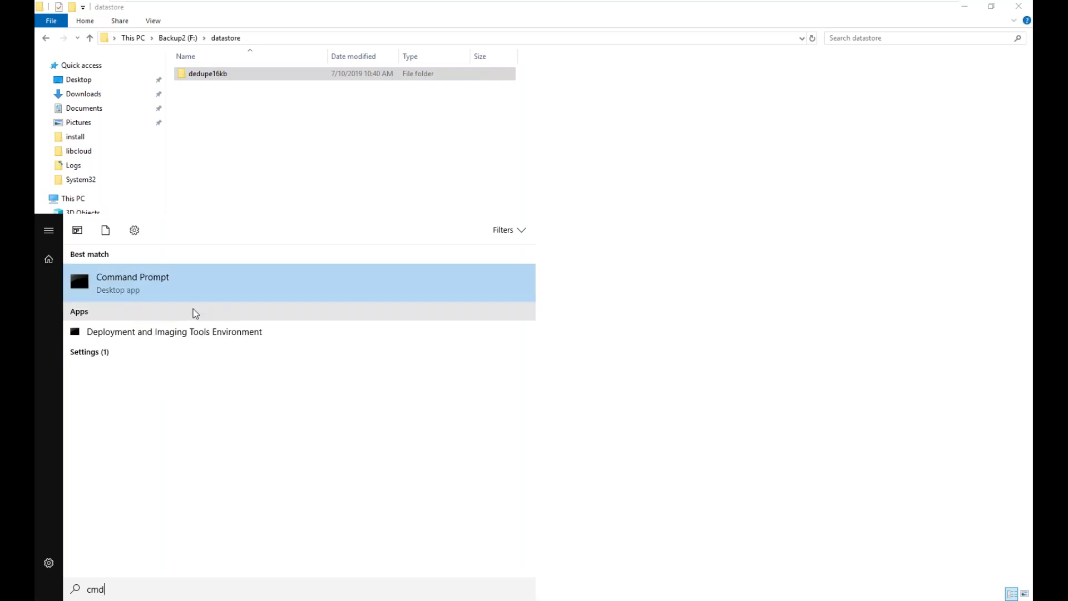
left_click_drag(460, 72, 523, 176)
- Browse to C:\Program Files\Arcserve\Unified Data Protection\Engine\BIN in File Explorer and copy the folder's path
left_click(102, 314)
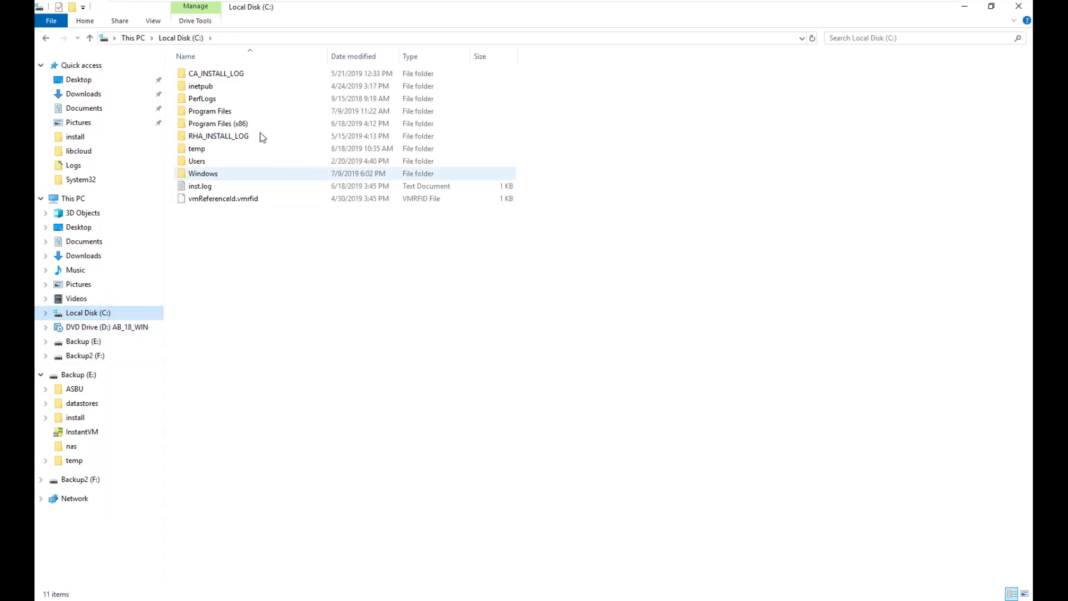
left_click(227, 113)
double_click(227, 112)
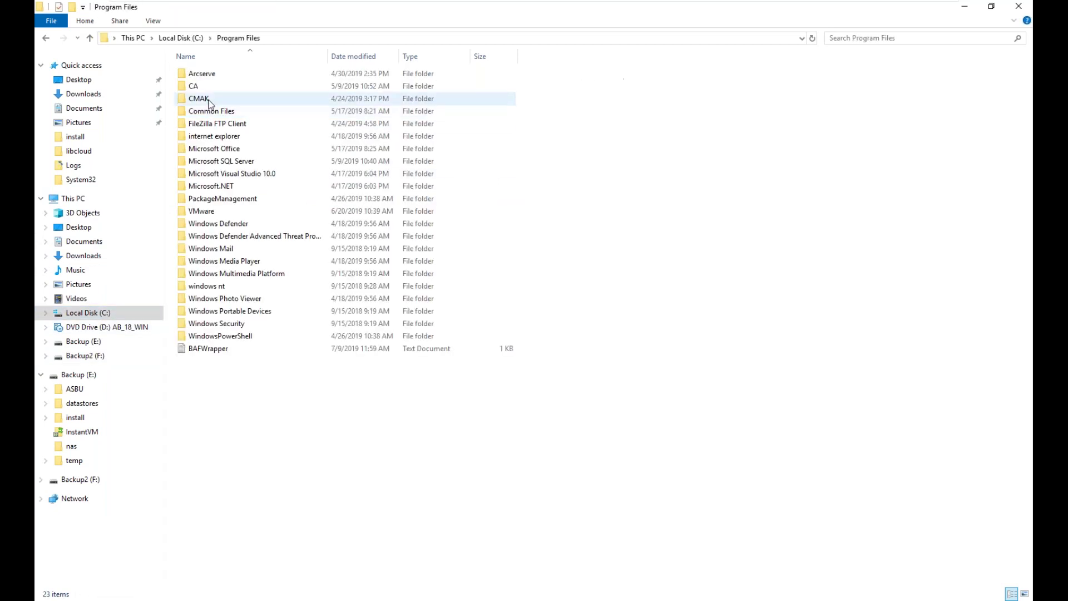
double_click(207, 74)
double_click(212, 89)
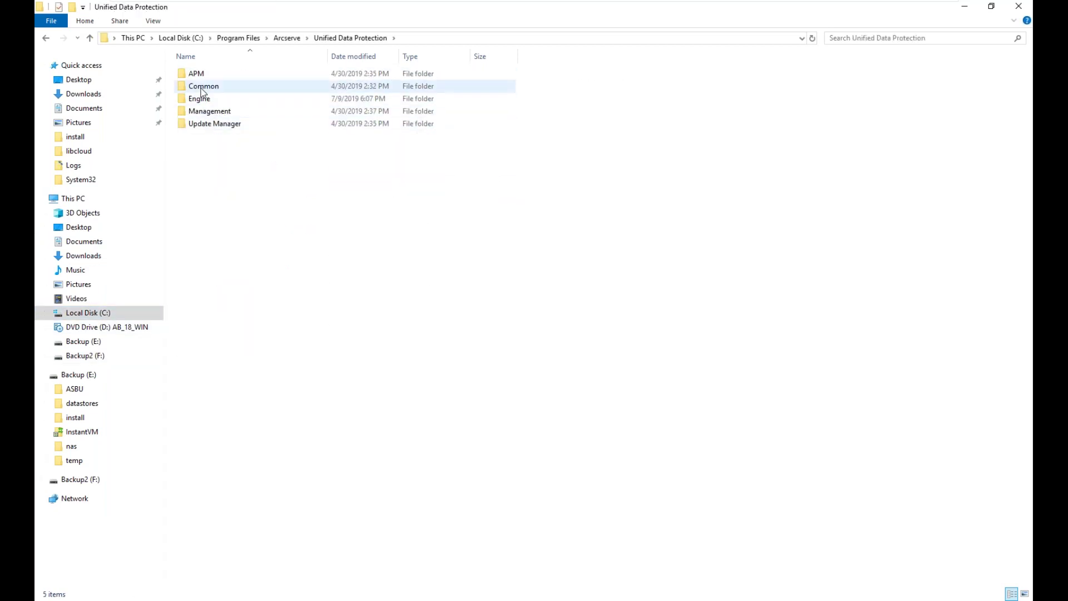
double_click(202, 100)
double_click(195, 98)
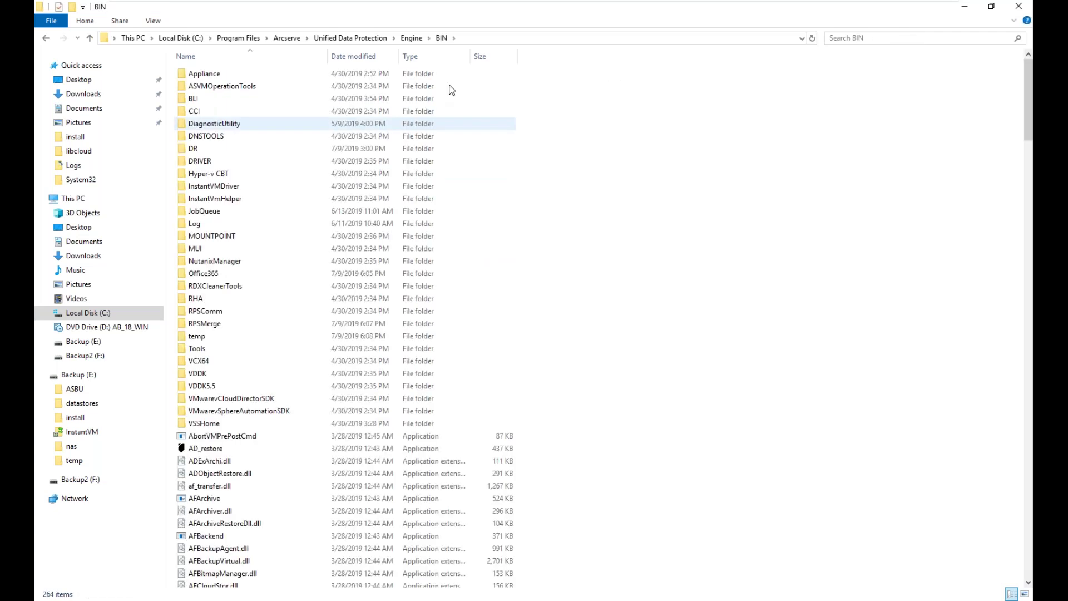
left_click(452, 37)
key("ctrl+c")
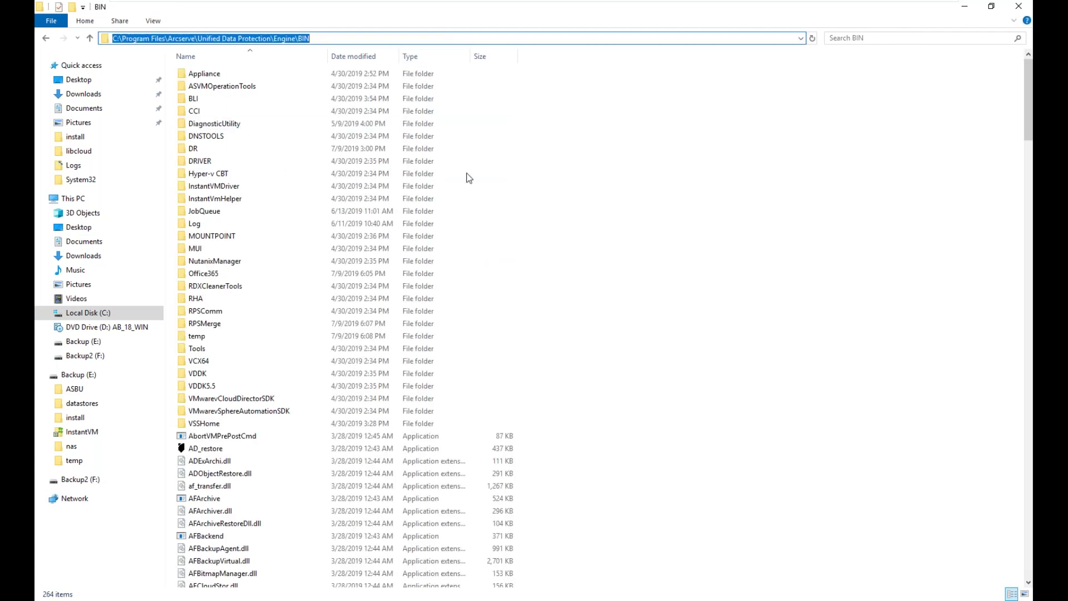
- Change the Command Prompt's working directory to C:\Program Files\Arcserve\Unified Data Protection\Engine\BIN
key("alt+Tab")
type("cd")
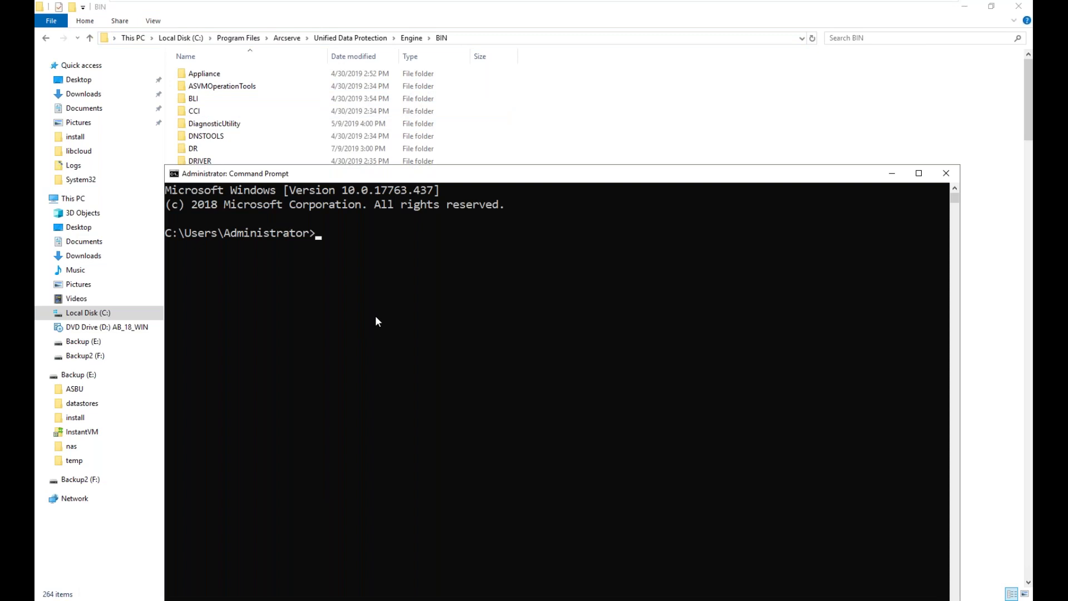
key("ctrl+v")
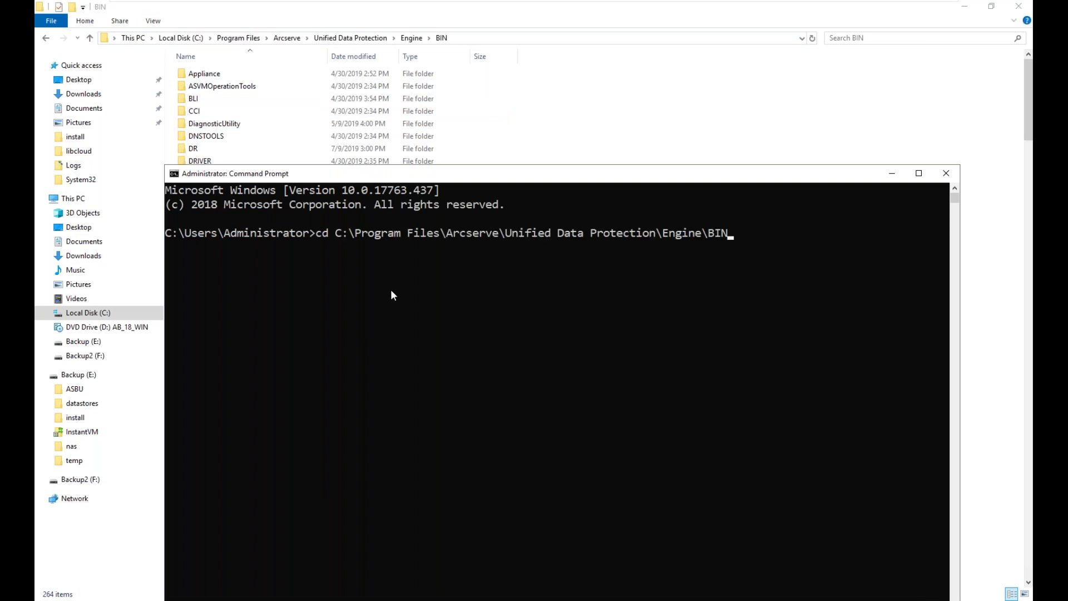
key("Return")
- Copy the as_gddmgr.exe -DataPath Add command from the Expand UDP Datastore note on the desktop and paste it into Command Prompt
left_click(964, 8)
left_click(964, 10)
left_click_drag(716, 172, 712, 62)
double_click(57, 369)
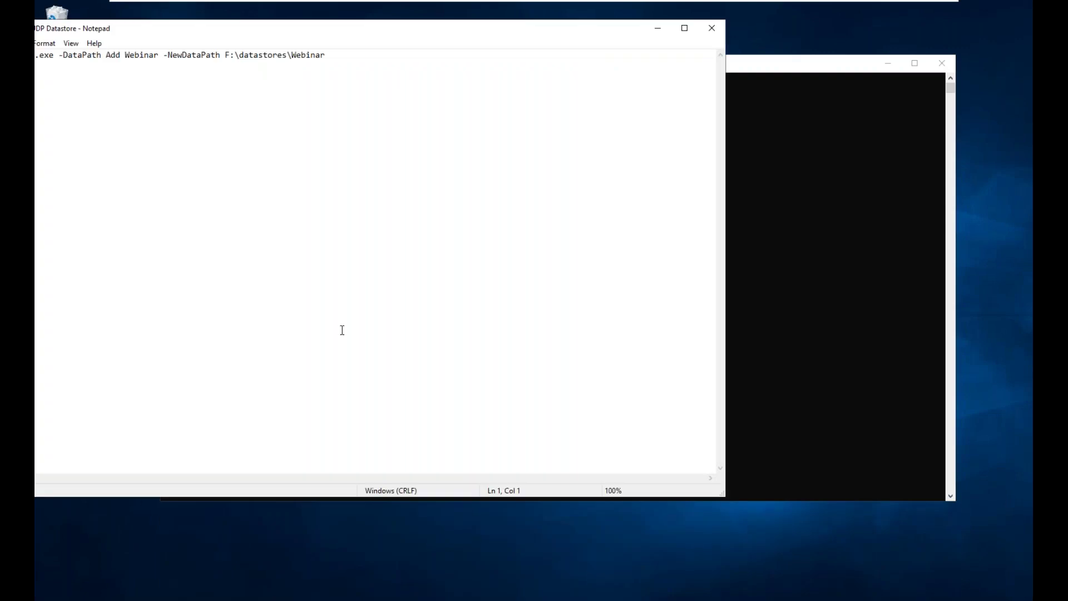
left_click_drag(236, 43, 444, 127)
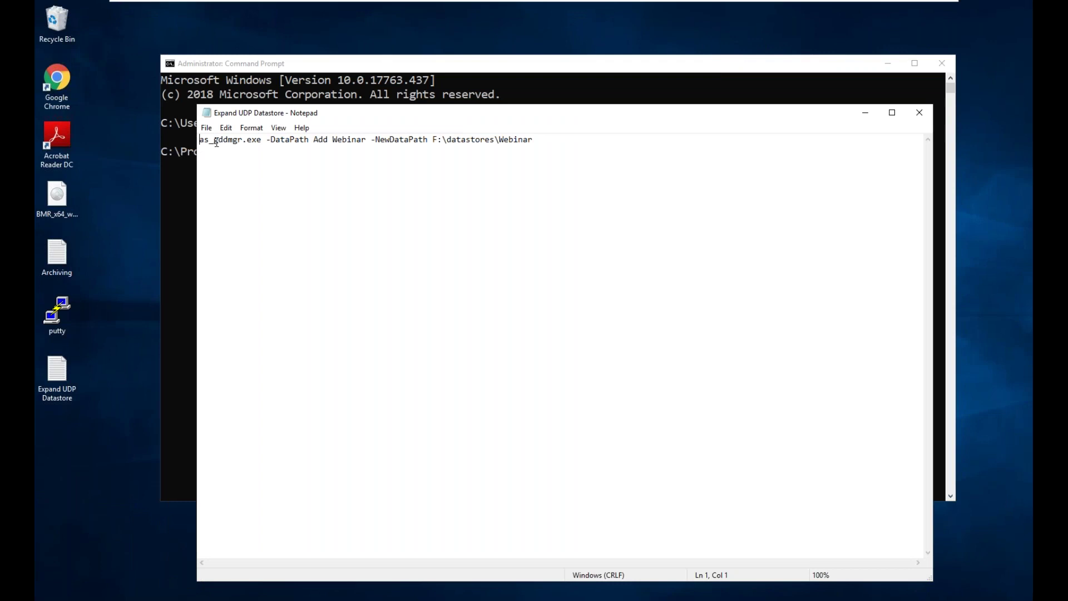
left_click(546, 141)
left_click_drag(547, 140, 128, 131)
key("ctrl+c")
left_click(527, 78)
key("ctrl+v")
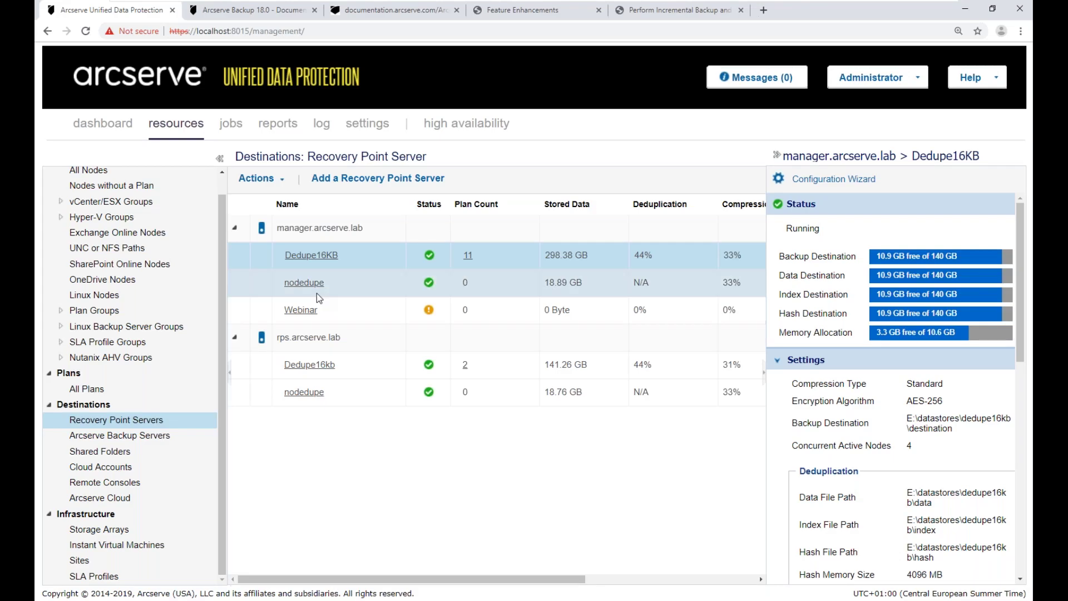
- Select the Webinar data store in the UDP console and rename the dedupe16kb folder in F:\datastore to Webinar
left_click(340, 311)
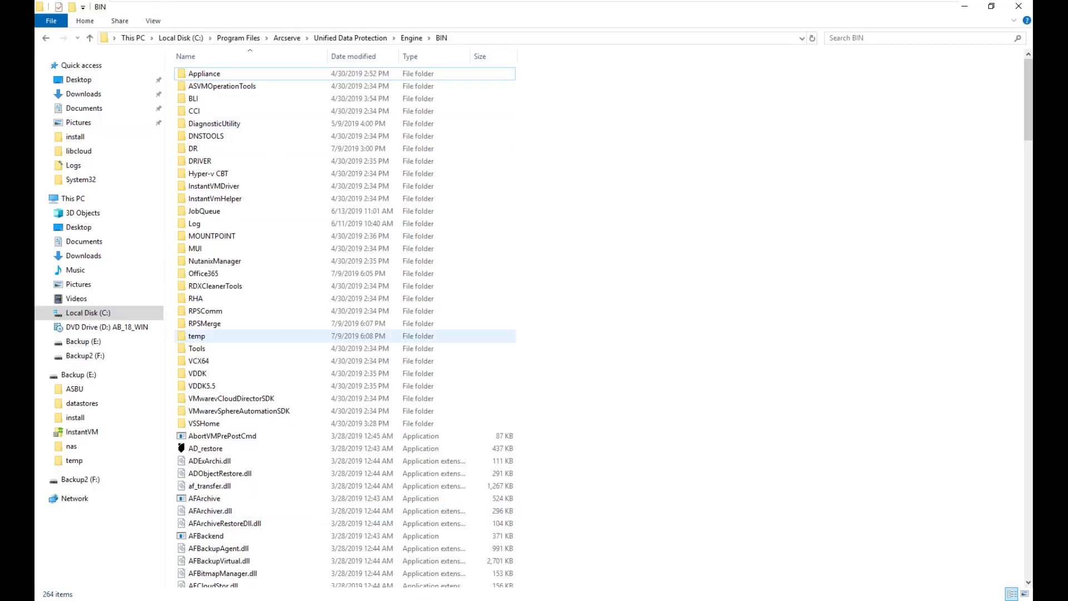
left_click(83, 355)
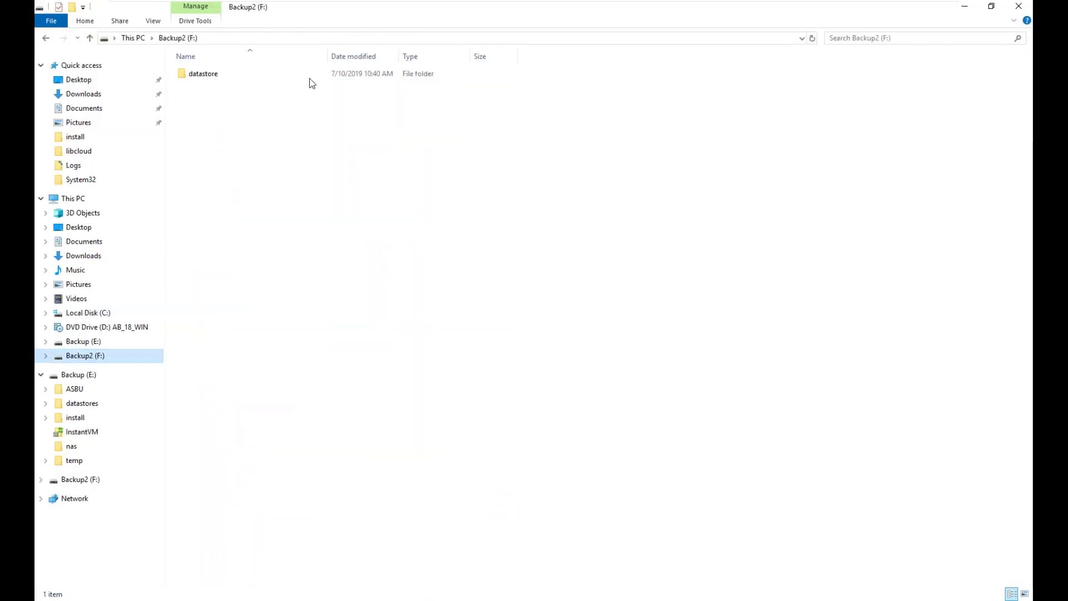
double_click(203, 72)
double_click(215, 74)
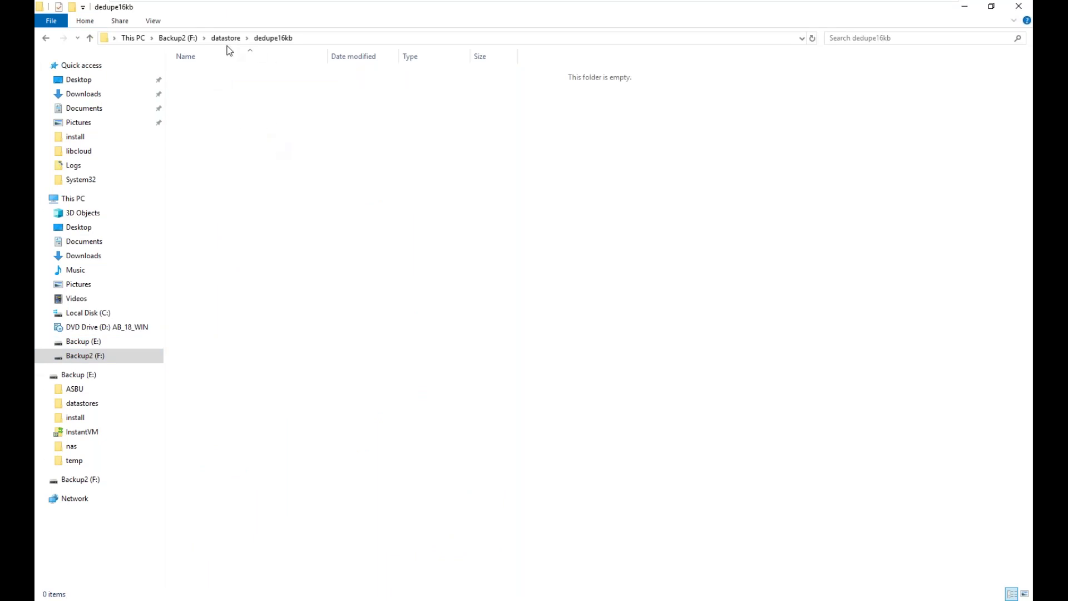
left_click(226, 37)
left_click(215, 75)
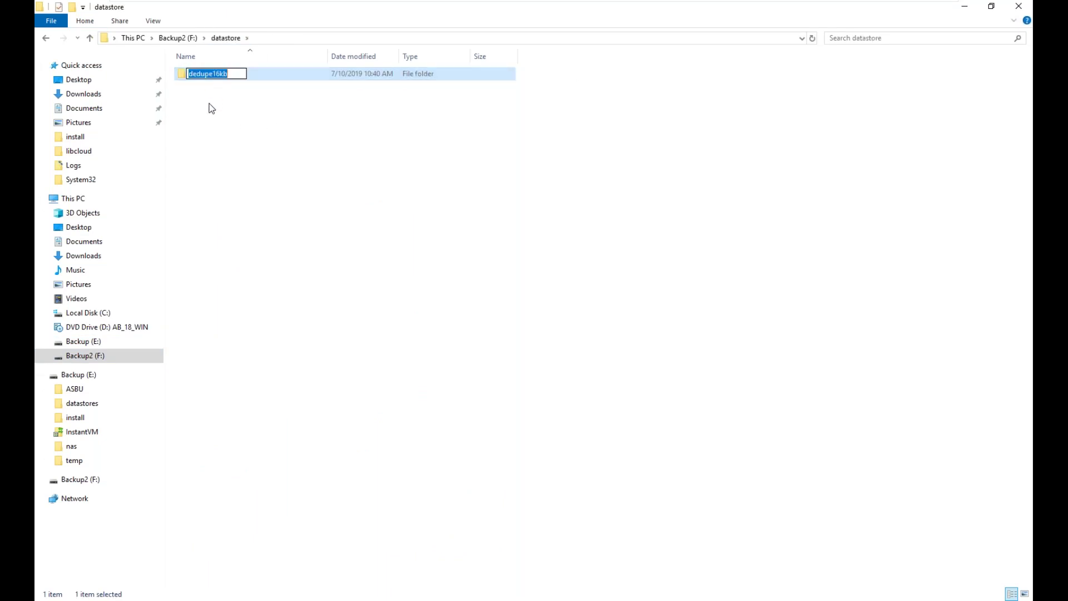
type("Webinar")
left_click(238, 170)
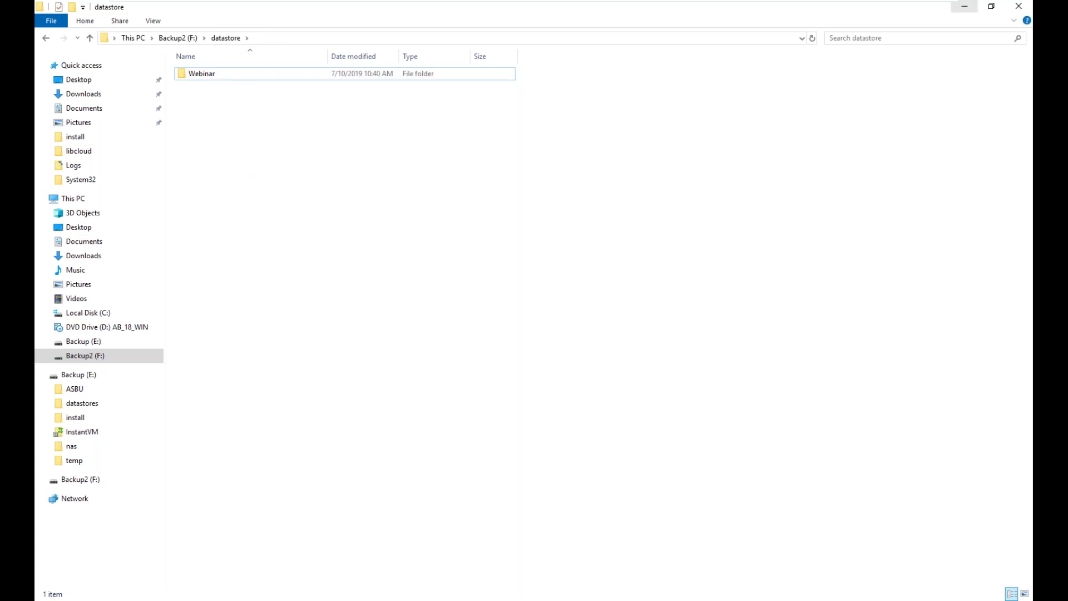
left_click(964, 6)
- Try to add F:\datastores\Webinar as a new data path of the Webinar data store with the pasted as_gddmgr.exe command
key("alt+Tab")
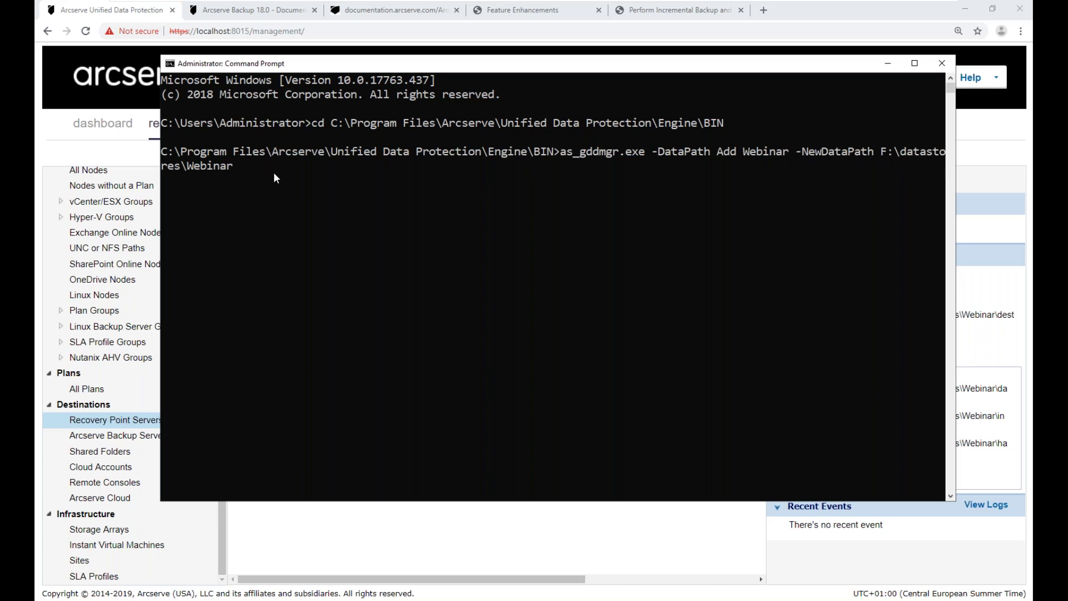
left_click_drag(482, 71, 465, 168)
key("Return")
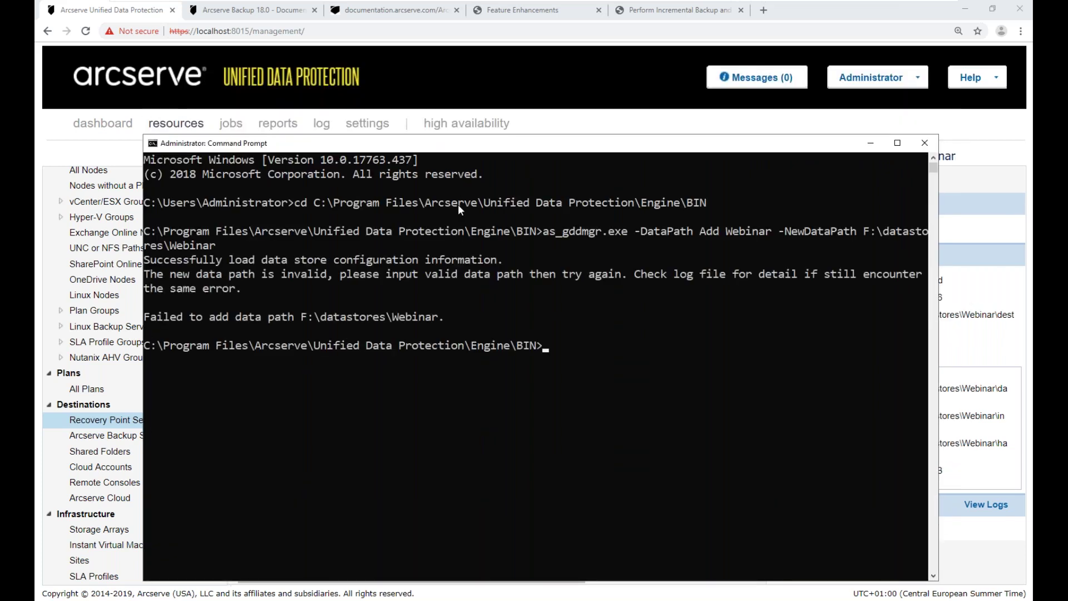
- Check the Webinar data store's status and available actions in the UDP console
left_click_drag(504, 142, 509, 199)
left_click(623, 189)
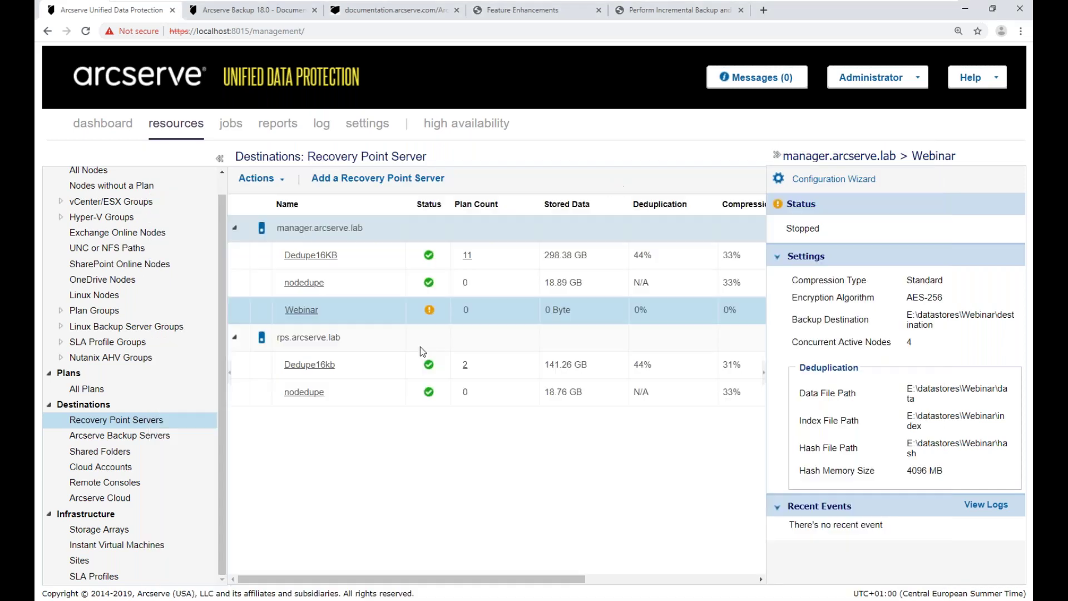
right_click(302, 310)
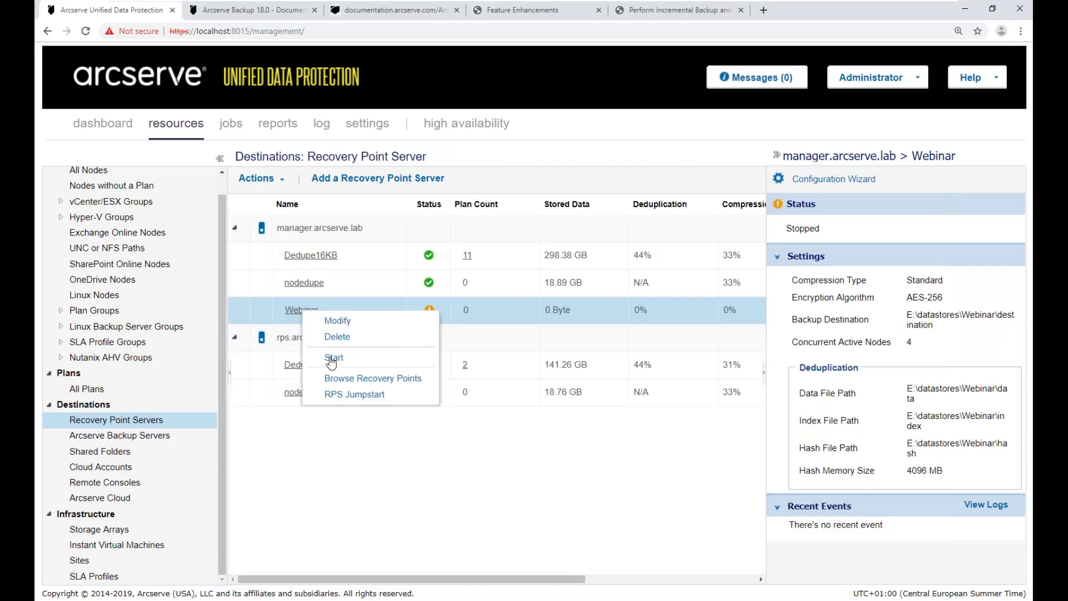
left_click(311, 356)
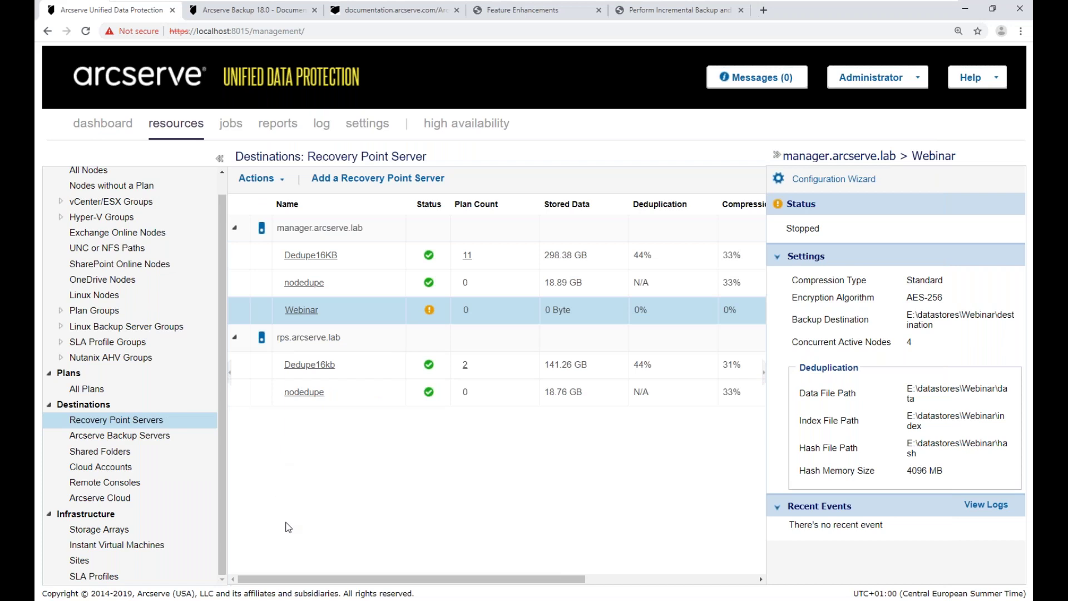
- Compare the data path used in the command with the actual folder path on the F: drive
mouse_move(312, 598)
left_click(312, 557)
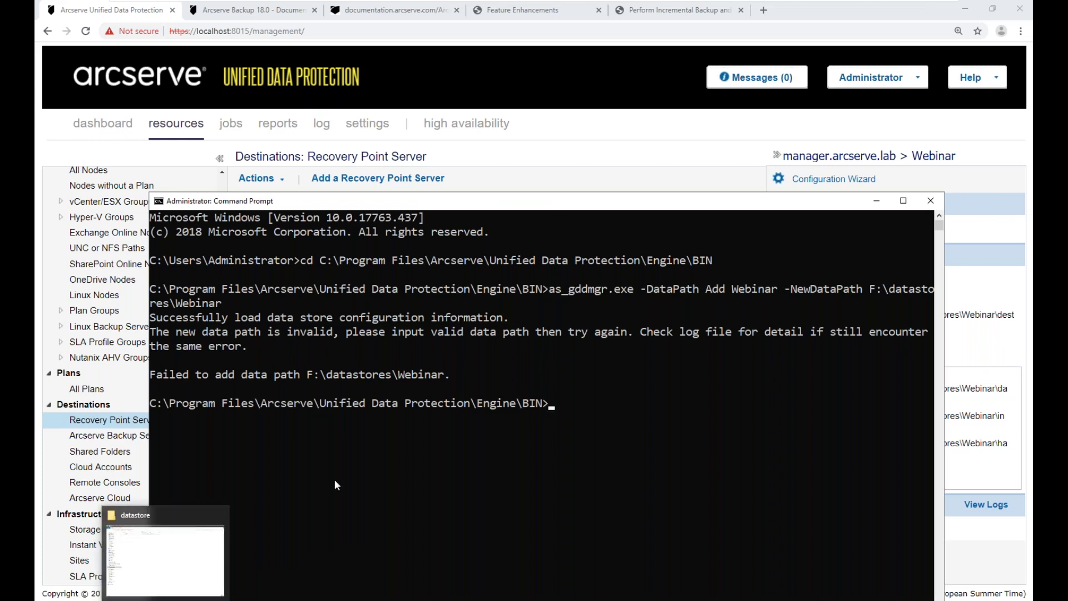
left_click(167, 599)
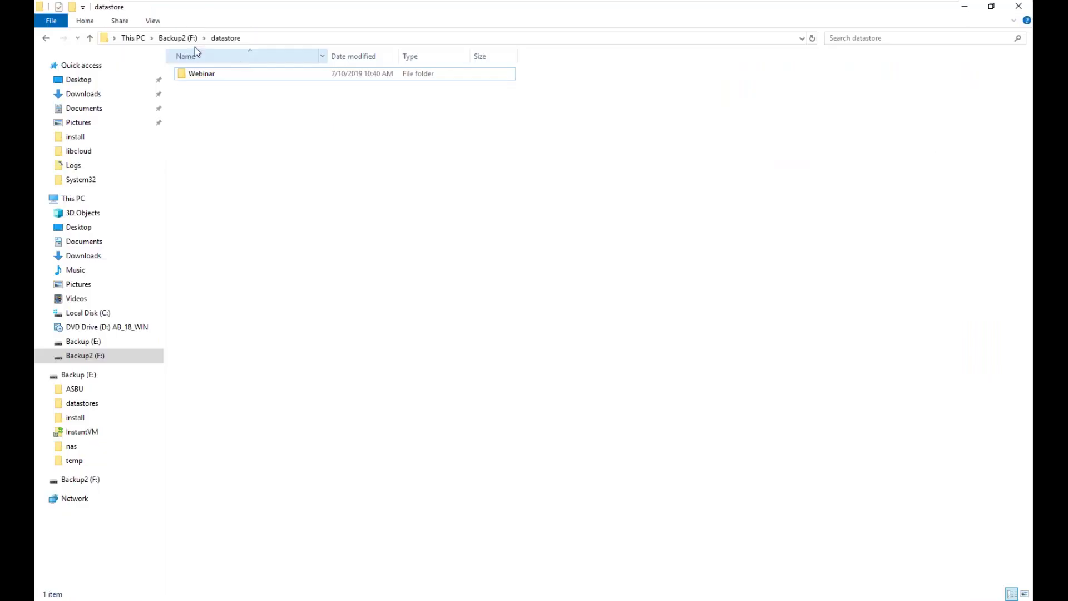
key("alt+Tab")
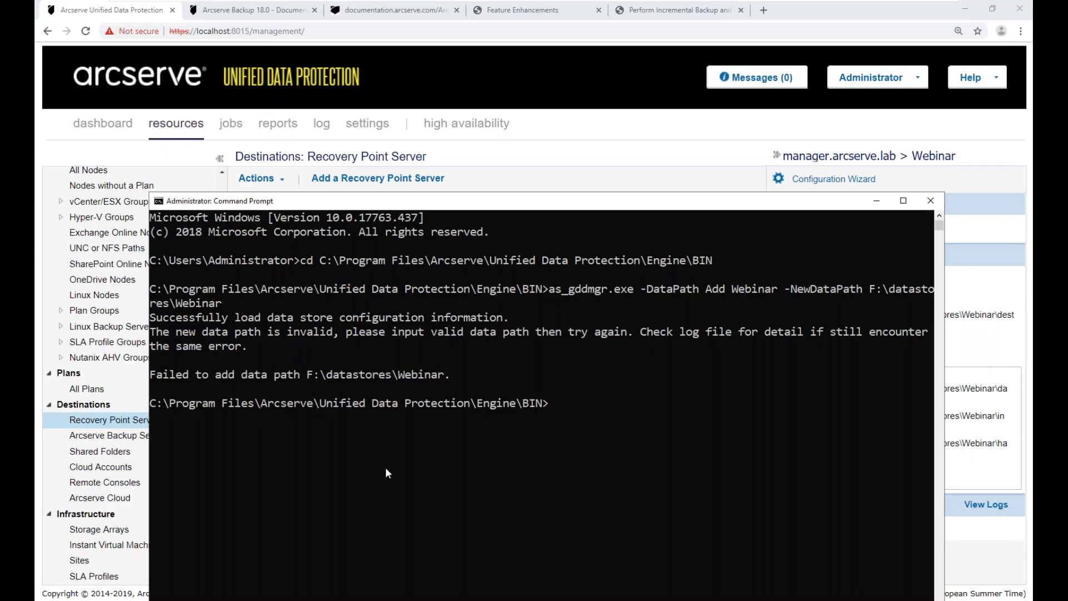
- Rerun the as_gddmgr.exe command for the Webinar data store with the new data path corrected to F:\datastore\Webinar
key("Up")
key("Left")
key("Left")
key("Left")
key("Left")
key("Left")
key("Left")
key("Left")
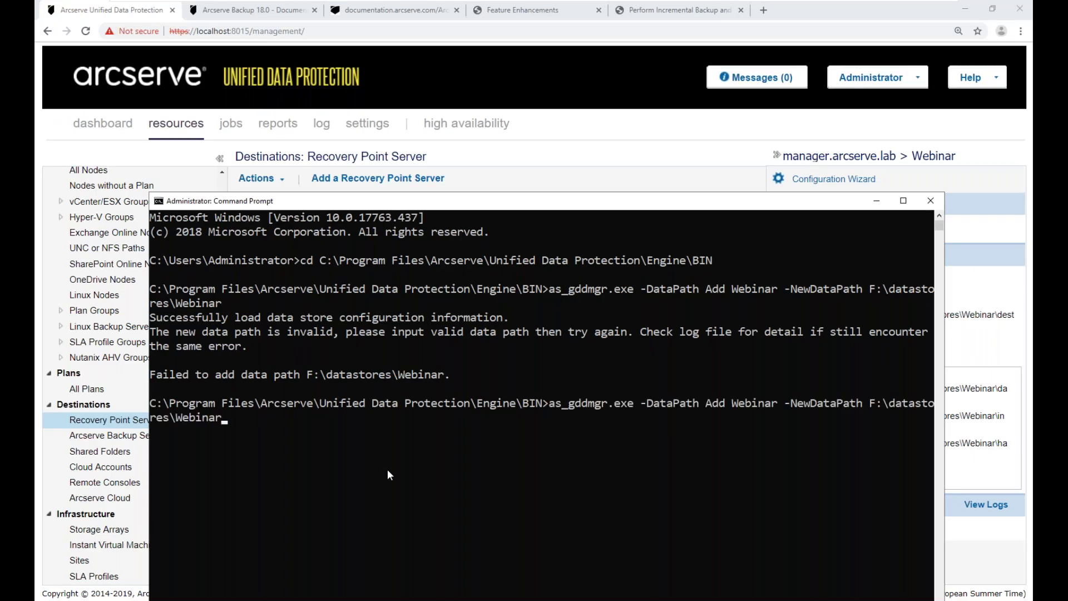
key("BackSpace")
key("Right")
key("Right")
key("Right")
key("Right")
key("Right")
key("Return")
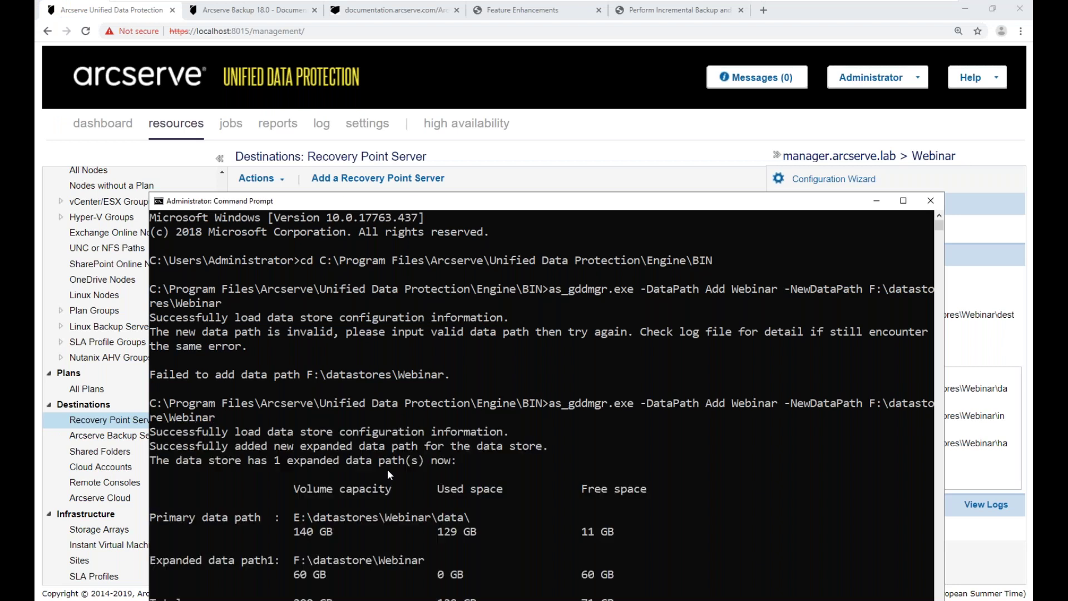
- Enlarge the Command Prompt window to review the data store's primary and expanded paths, and return to the UDP console
left_click_drag(533, 208, 477, 76)
left_click_drag(886, 507, 900, 556)
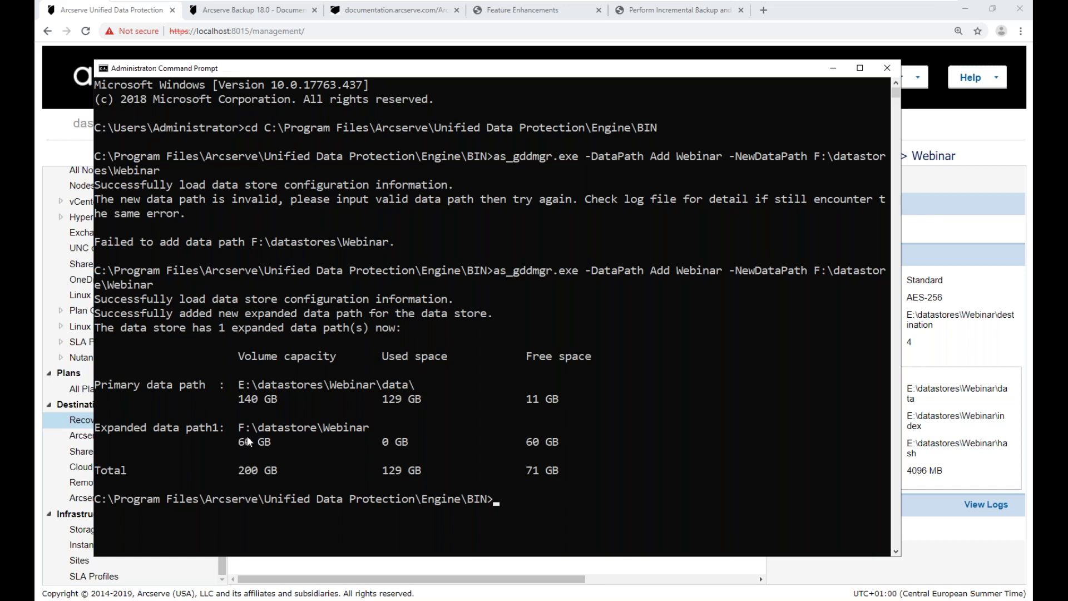
left_click(396, 580)
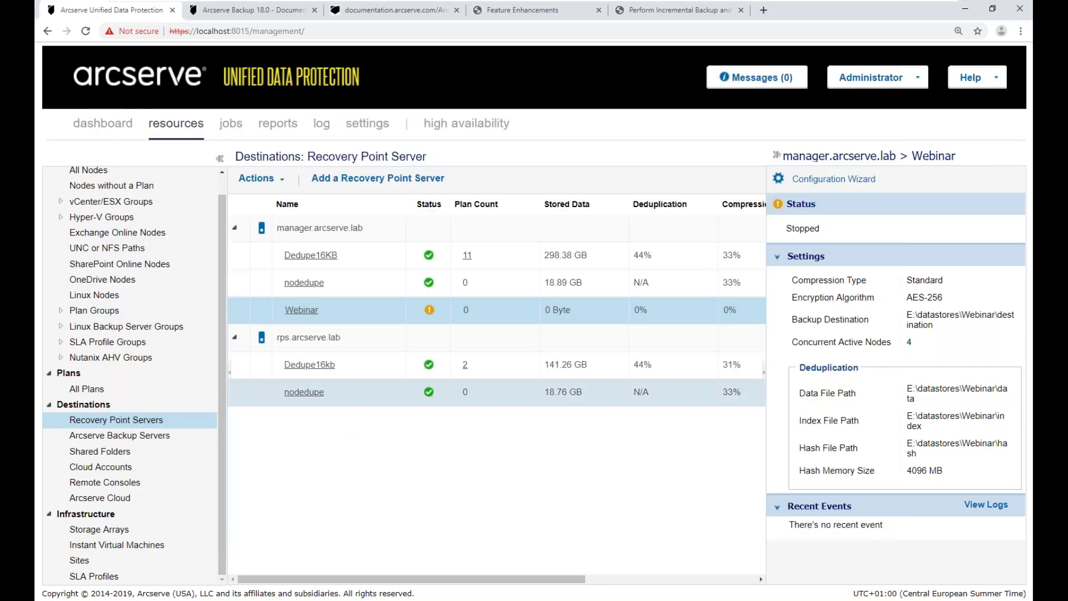
- Start the stopped Webinar data store on manager.arcserve.lab and review its Data Destination capacity in the status details
right_click(306, 318)
left_click(332, 356)
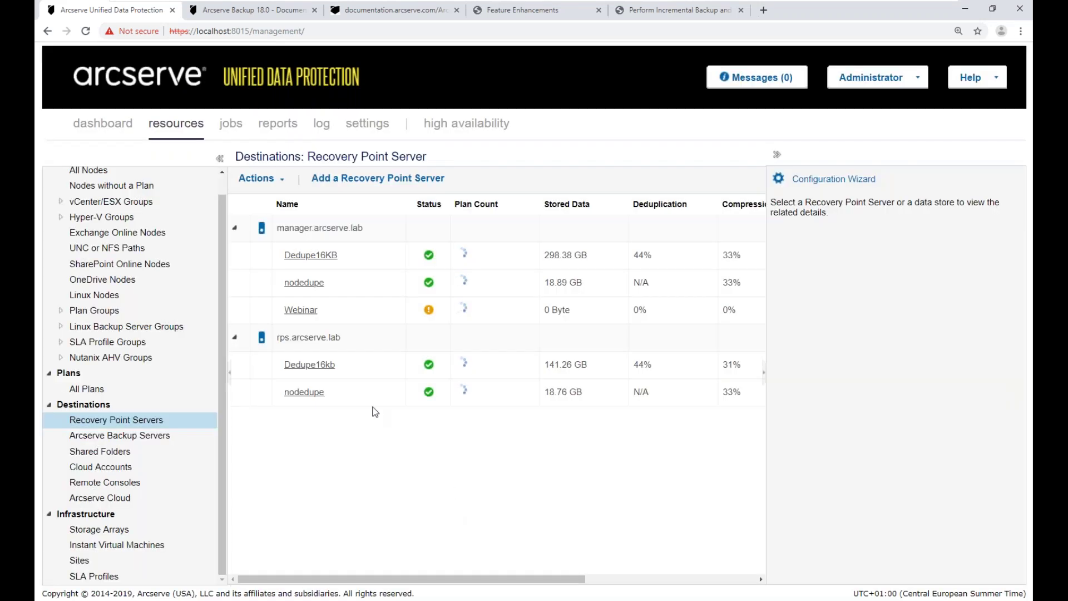
left_click(375, 315)
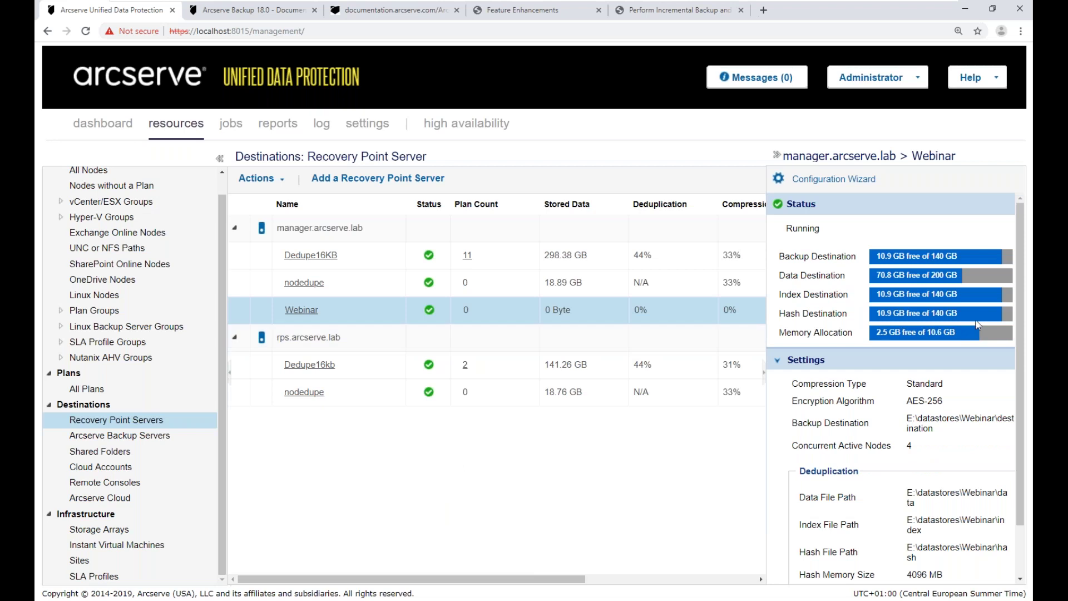
left_click_drag(783, 276, 892, 276)
left_click(955, 274)
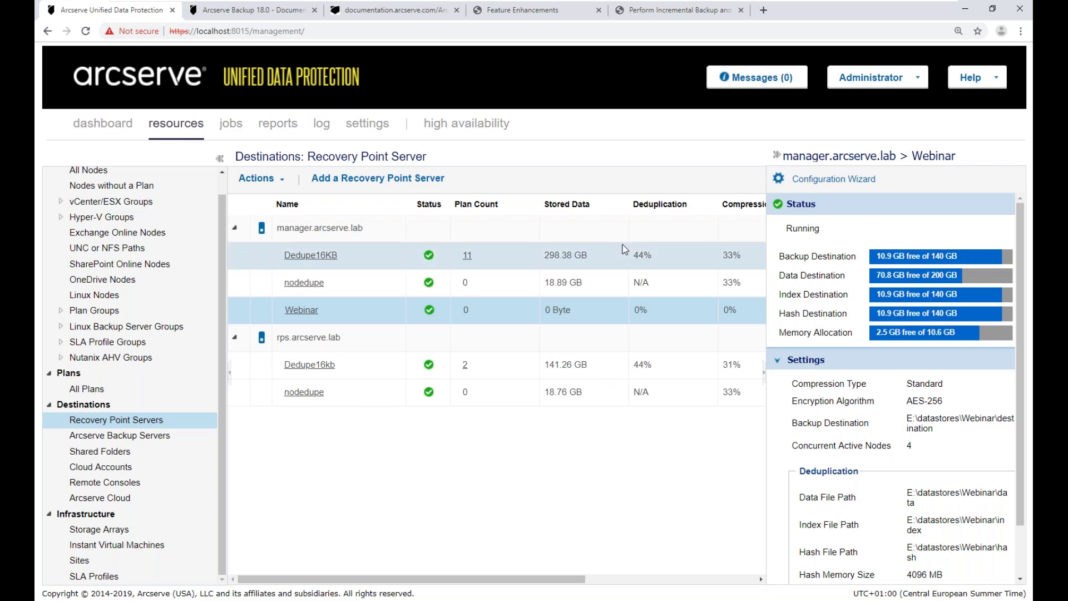
mouse_move(743, 5)
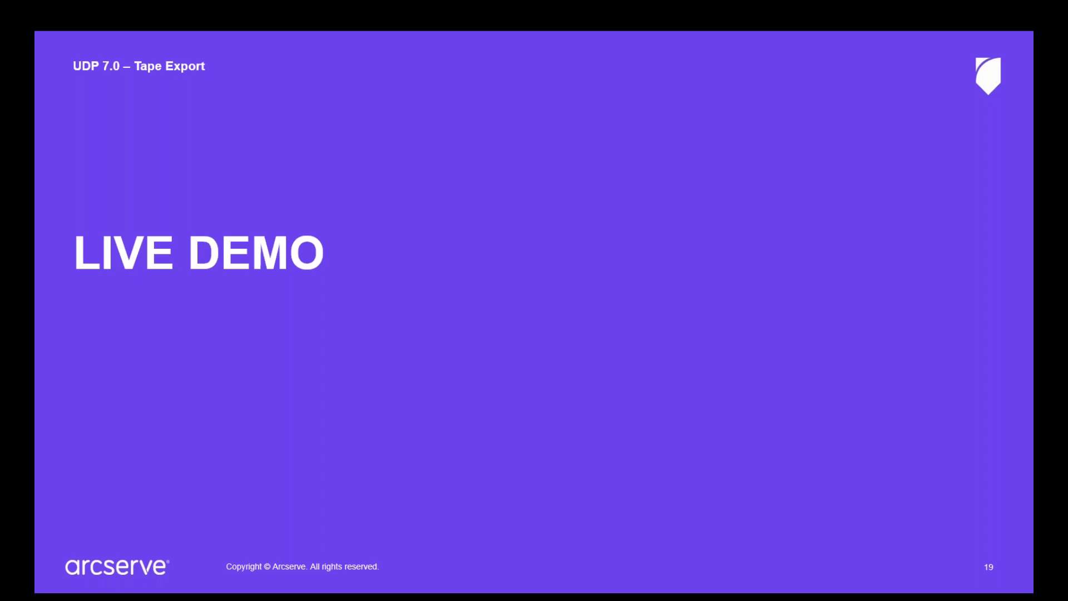
left_click(471, 460)
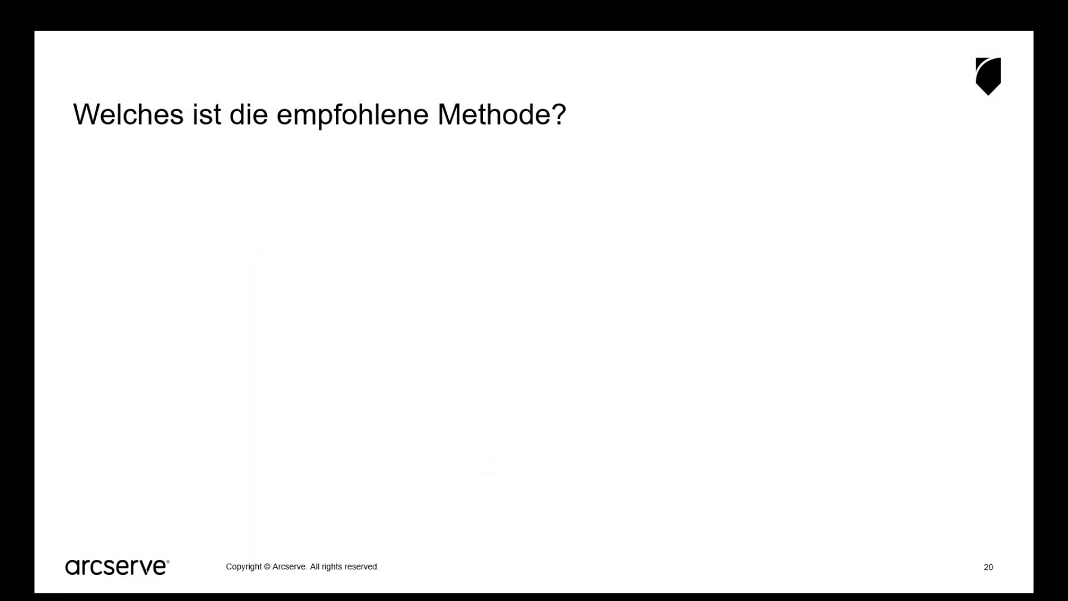
key("Right")
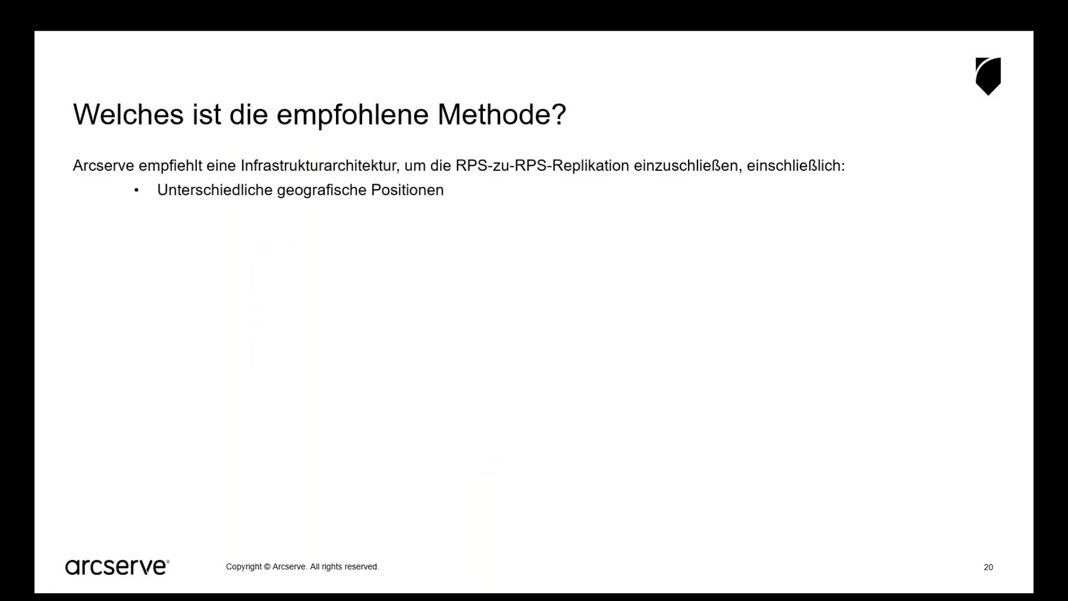